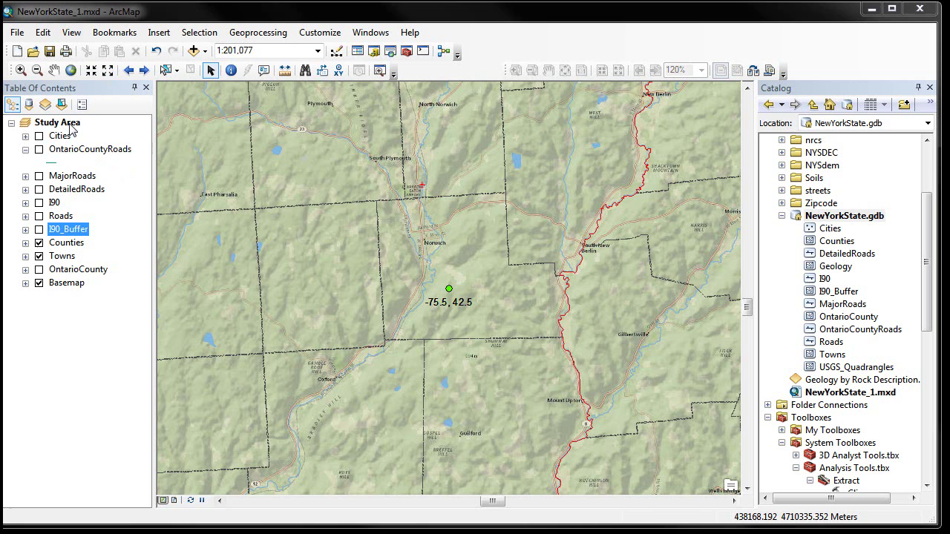
Change the Study Area data frame's display units from Meters to Kilometers.
right_click(72, 127)
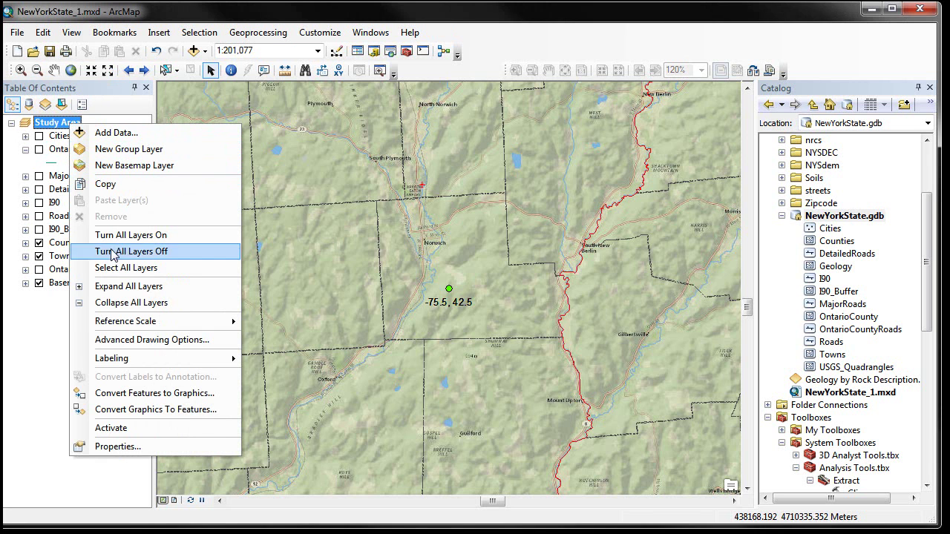
left_click(131, 448)
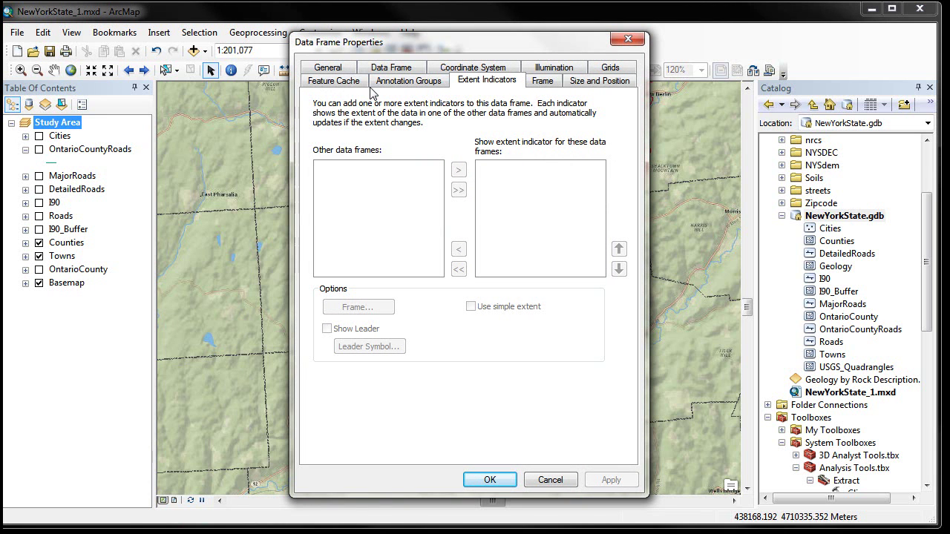
left_click(329, 70)
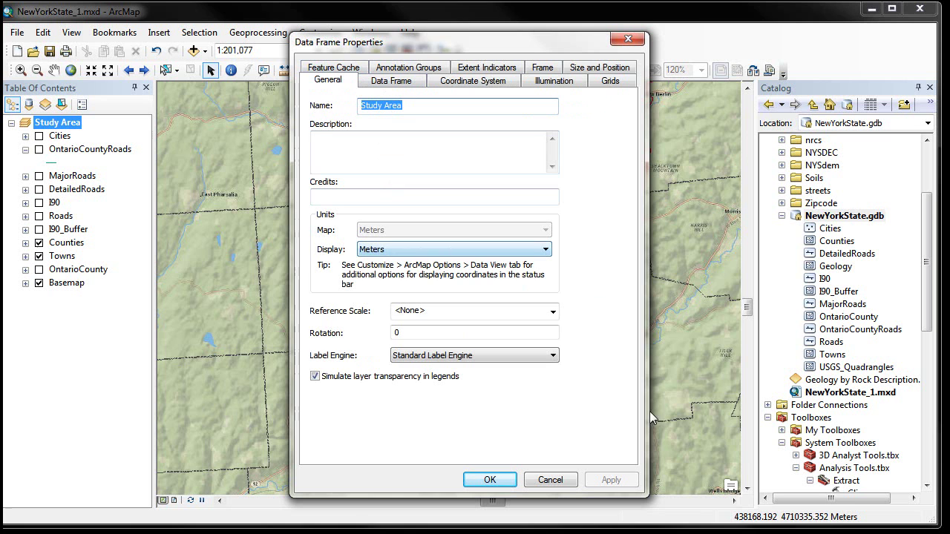
left_click(543, 251)
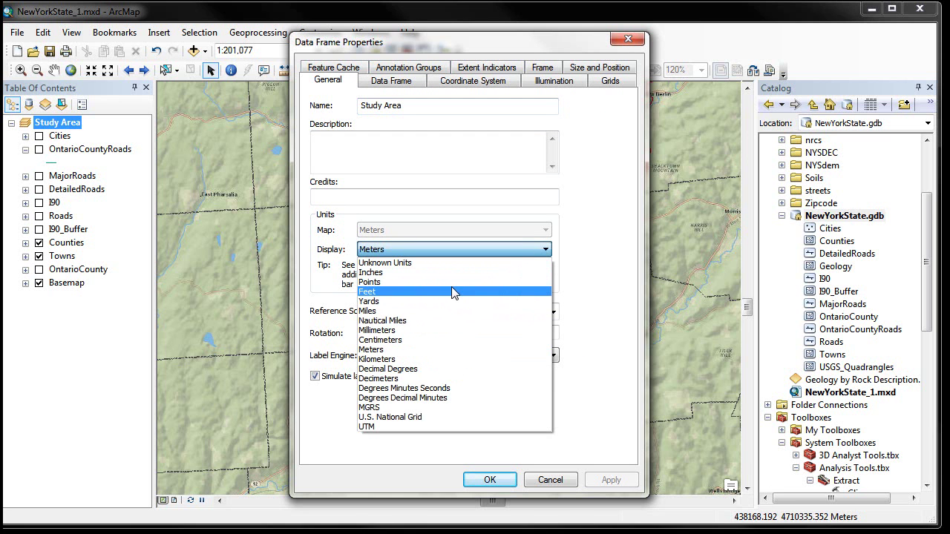
left_click(387, 361)
left_click(623, 479)
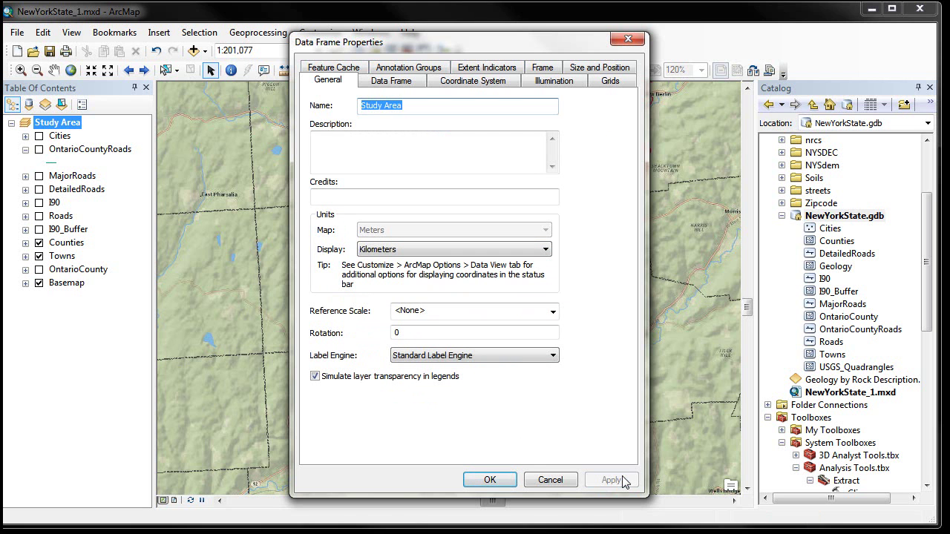
left_click(509, 480)
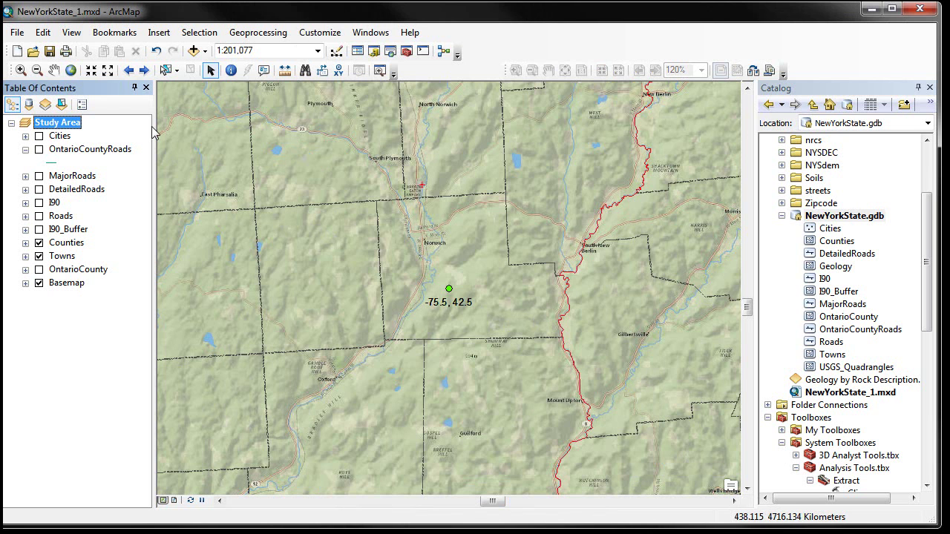
right_click(75, 122)
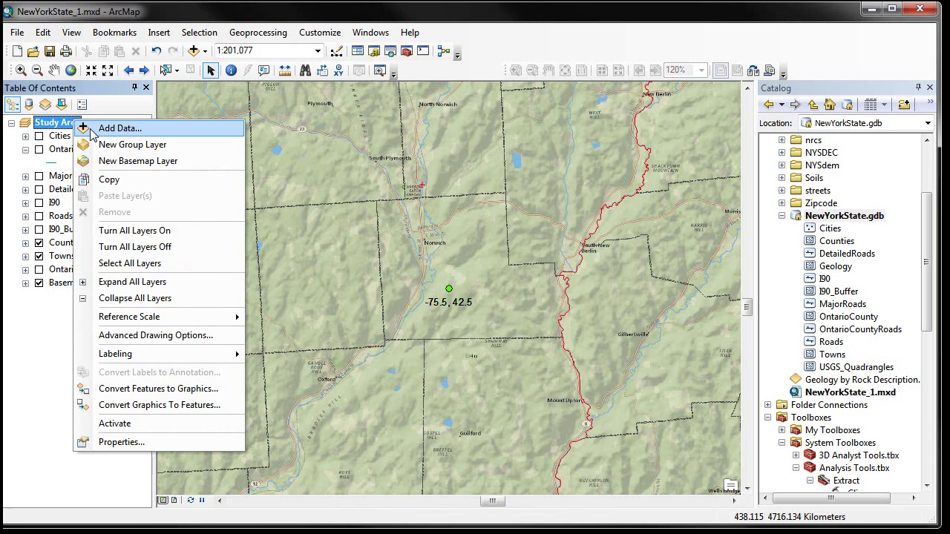
left_click(121, 442)
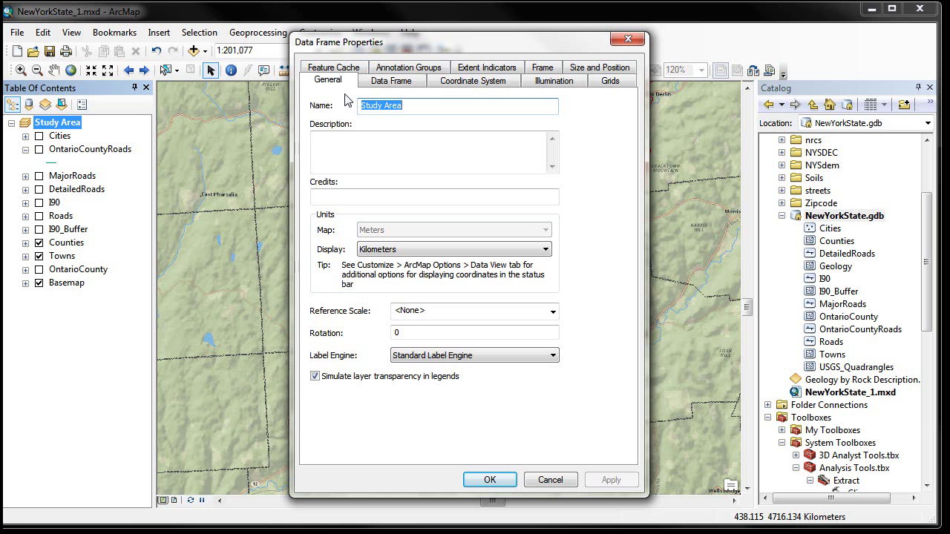
left_click(498, 68)
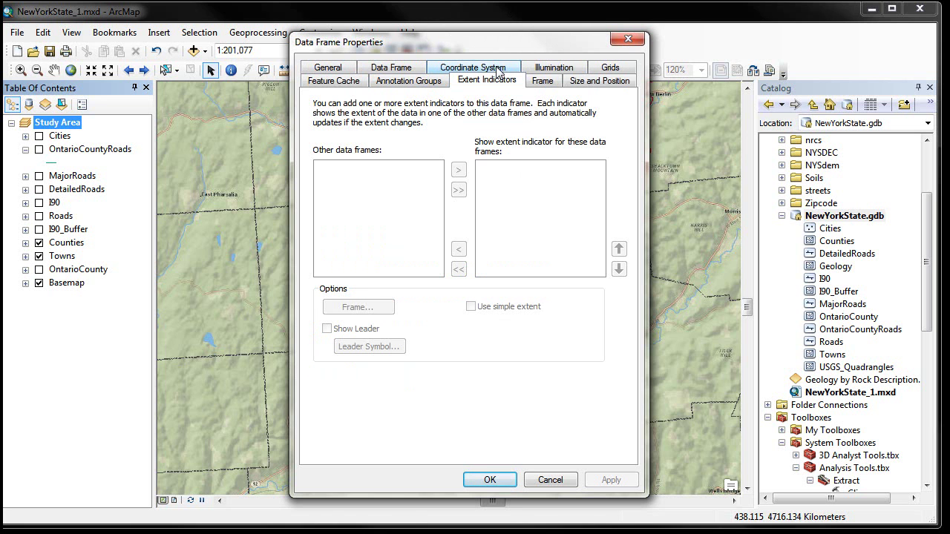
left_click(333, 70)
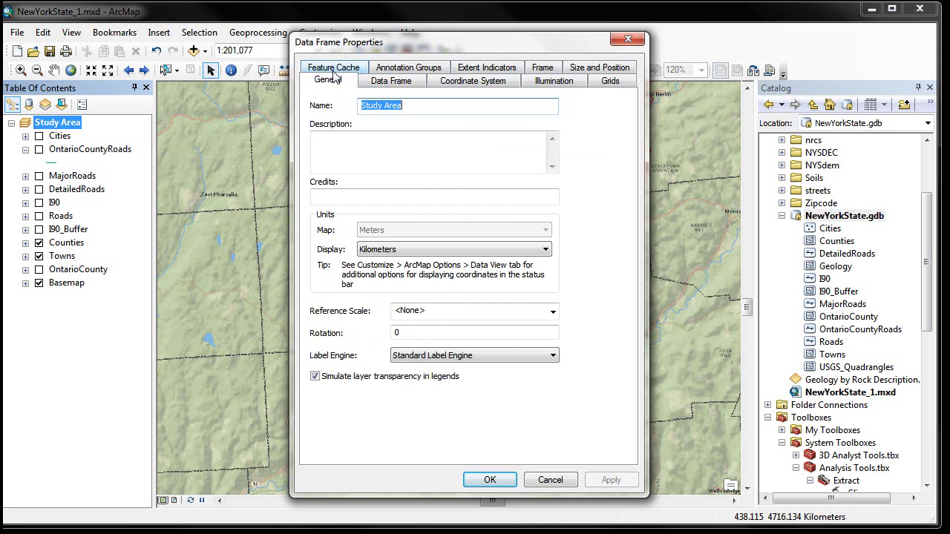
left_click(386, 82)
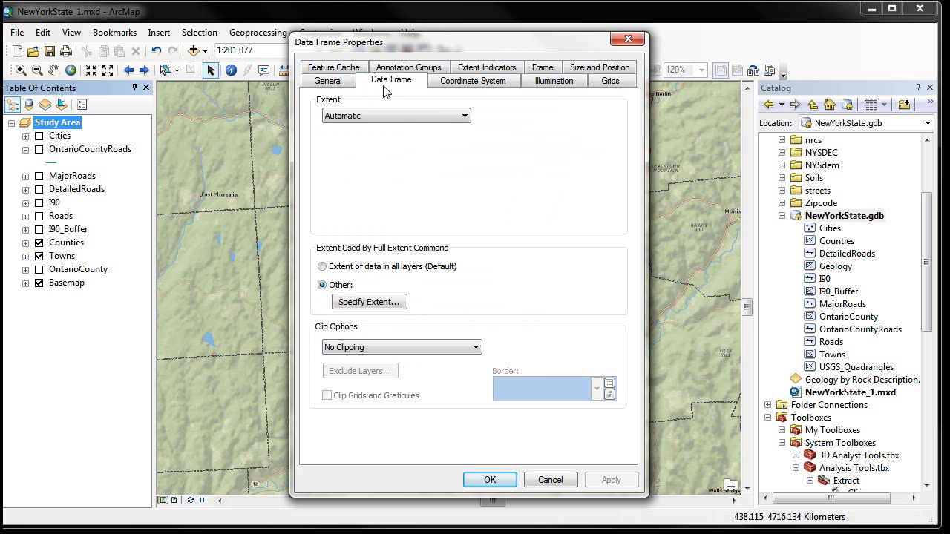
left_click(407, 117)
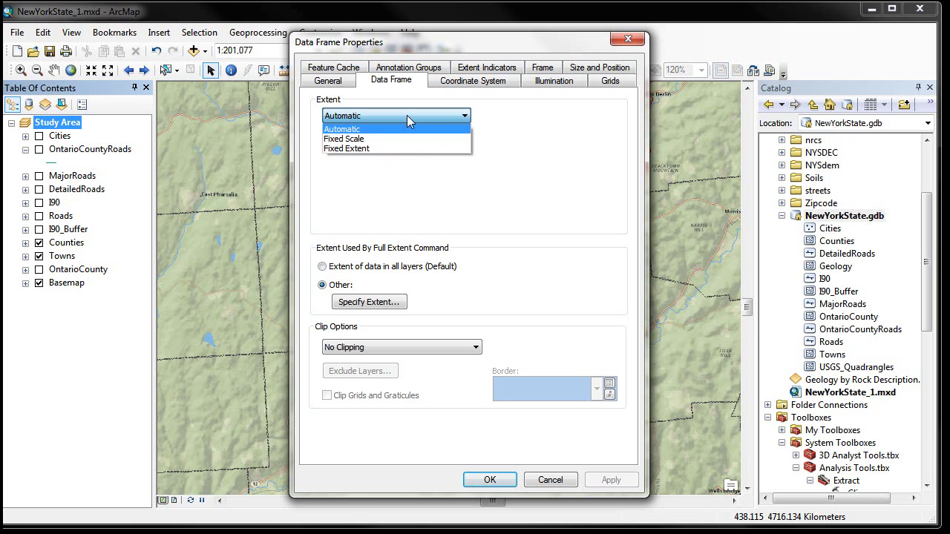
left_click(574, 147)
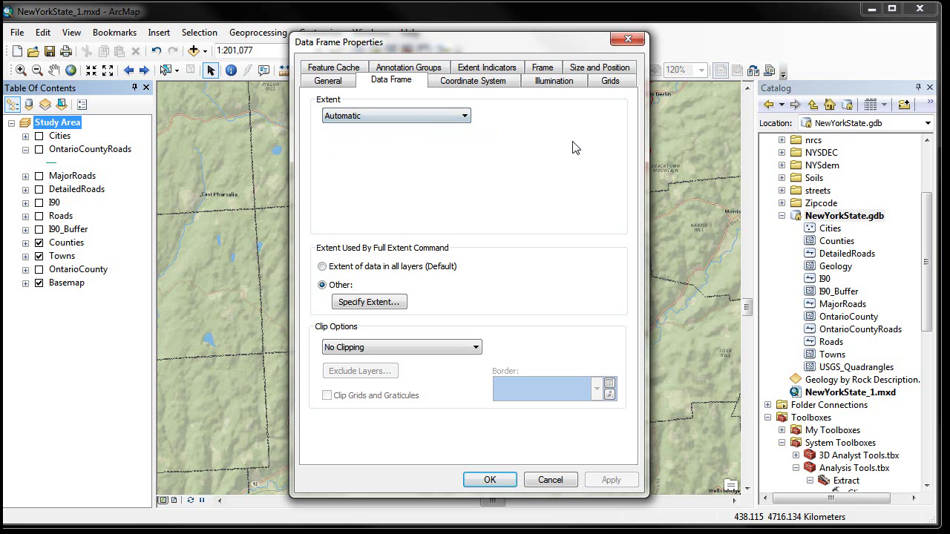
left_click(510, 481)
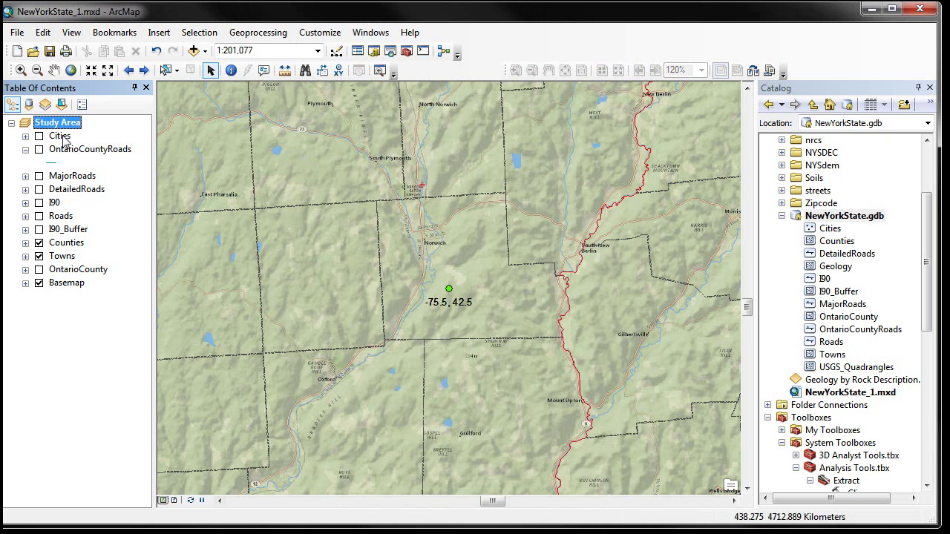
Set the Cities layer's single point symbol to Asterisk 1 in its Symbology settings.
right_click(63, 138)
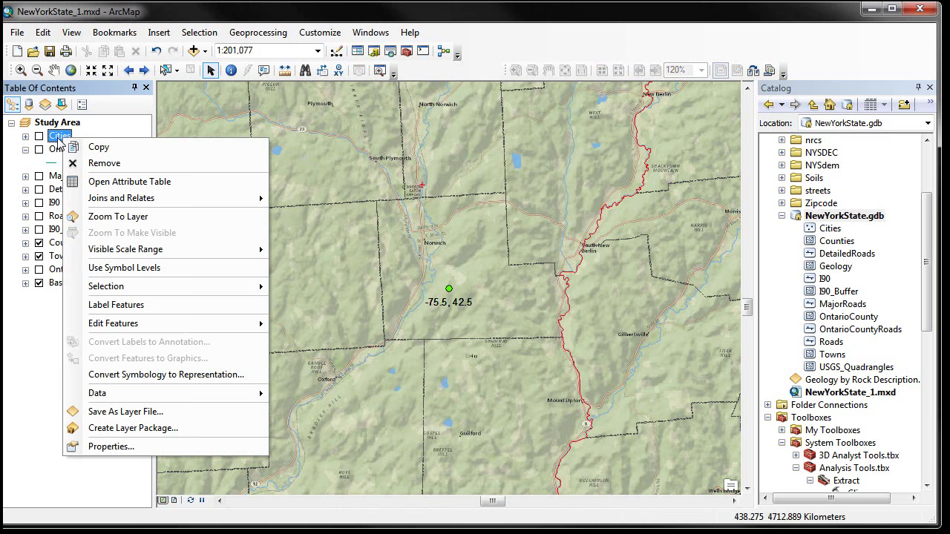
mouse_move(122, 201)
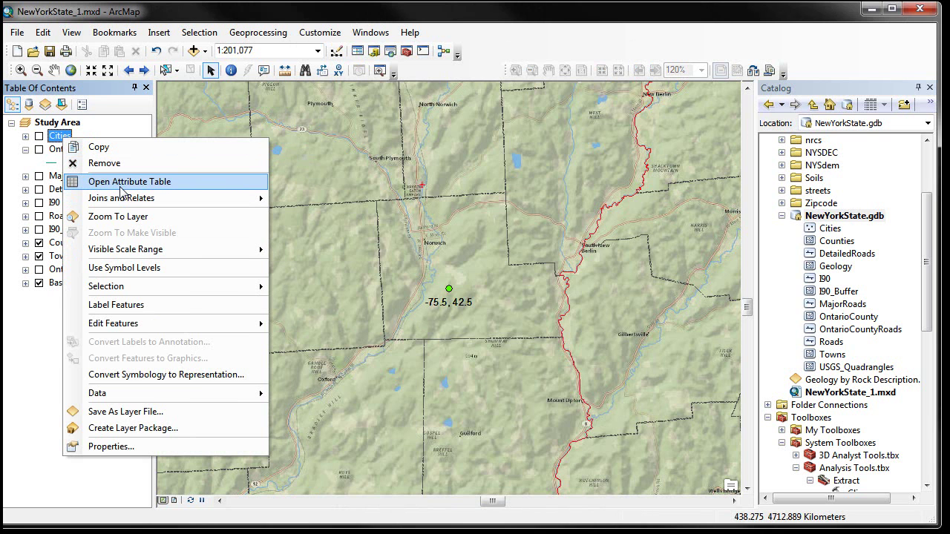
left_click(130, 452)
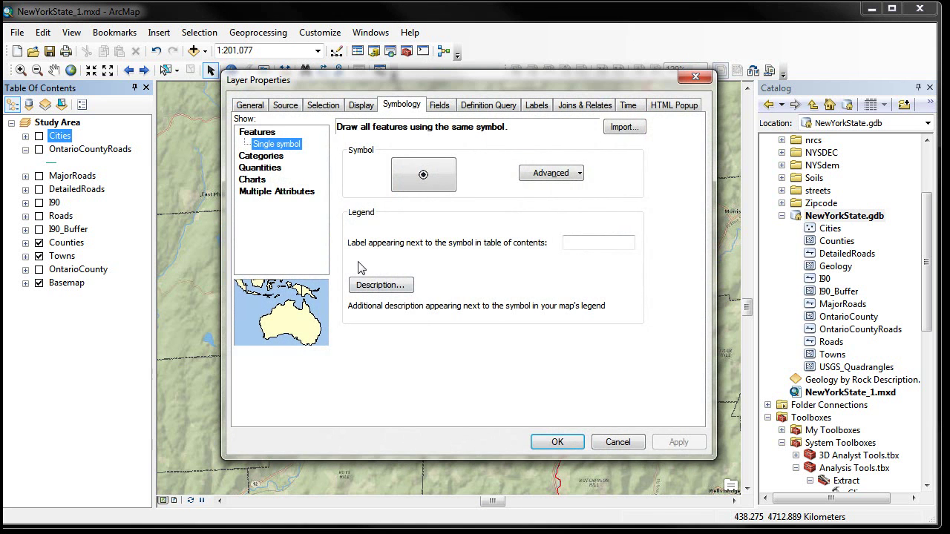
left_click(257, 107)
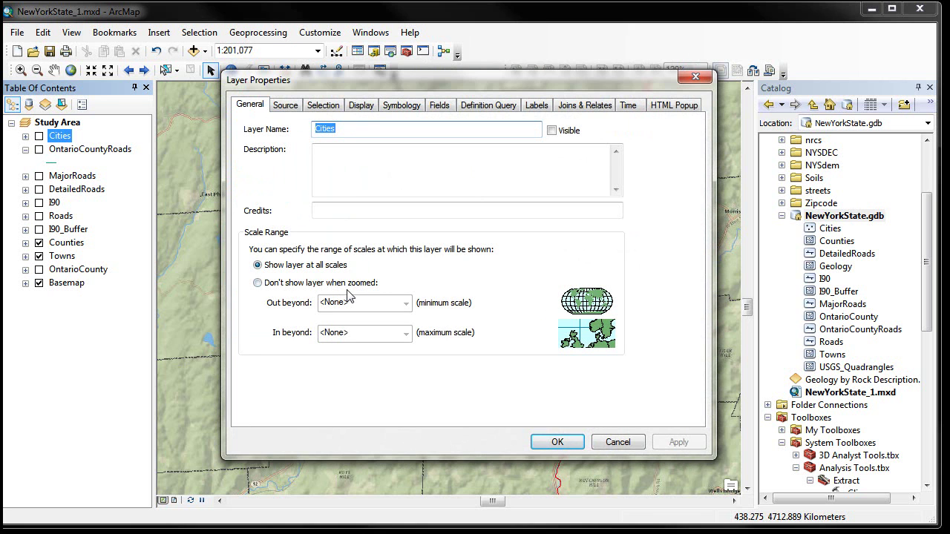
left_click(362, 106)
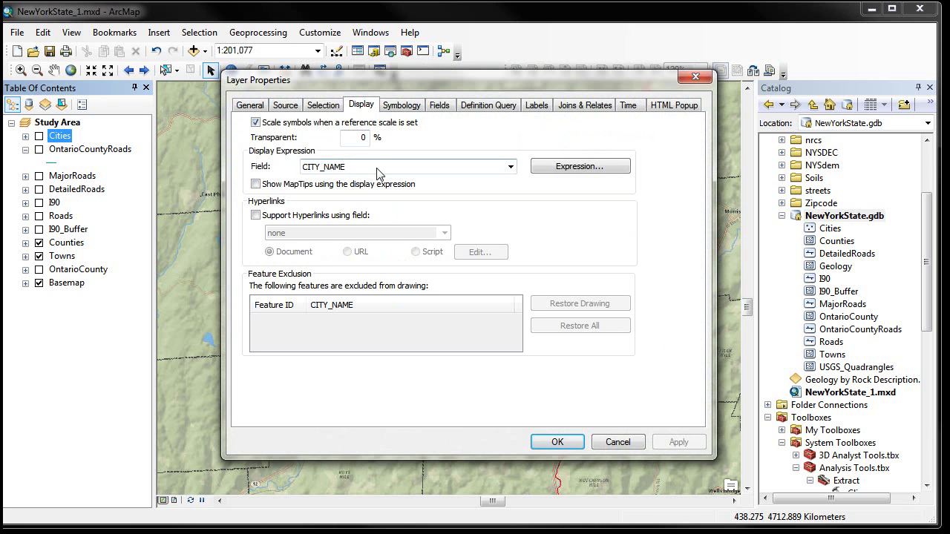
left_click(348, 139)
left_click(348, 139)
left_click(397, 110)
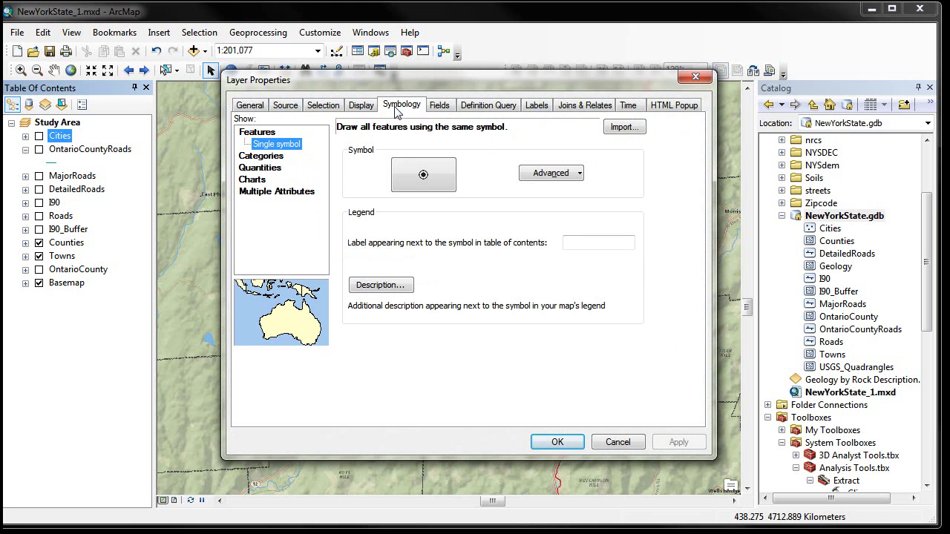
left_click(421, 184)
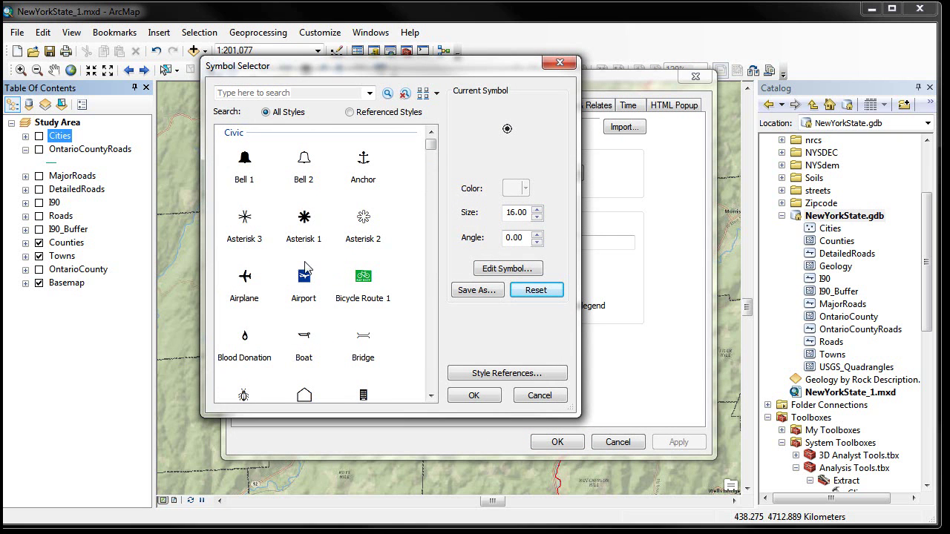
left_click(311, 226)
left_click(490, 397)
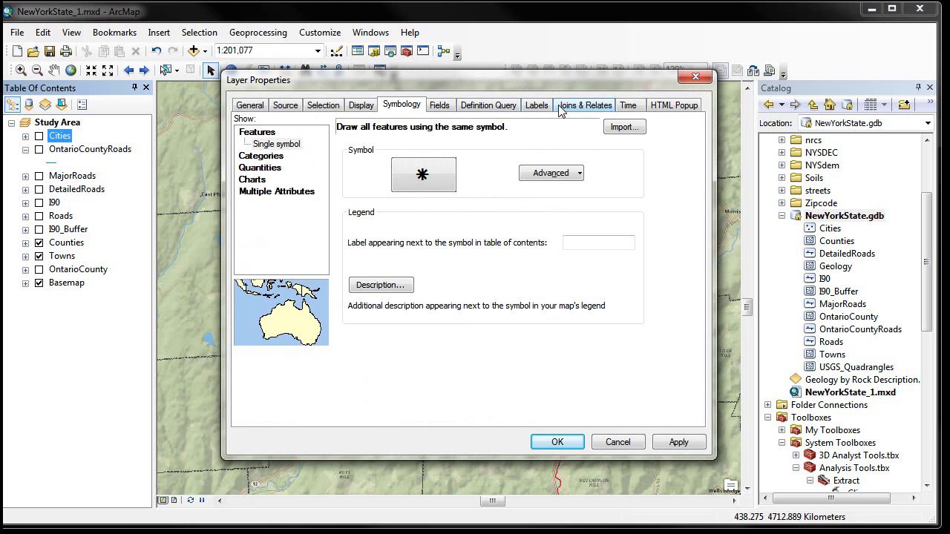
left_click(557, 443)
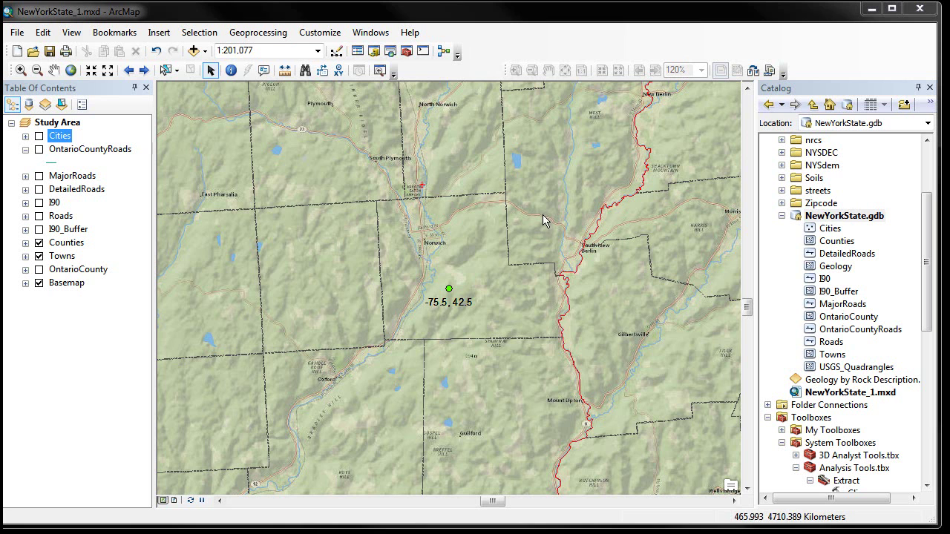
Scroll the Catalog tree up to the Home - _Data\NYS folder above NewYorkState.gdb.
left_click(839, 220)
left_click(837, 216)
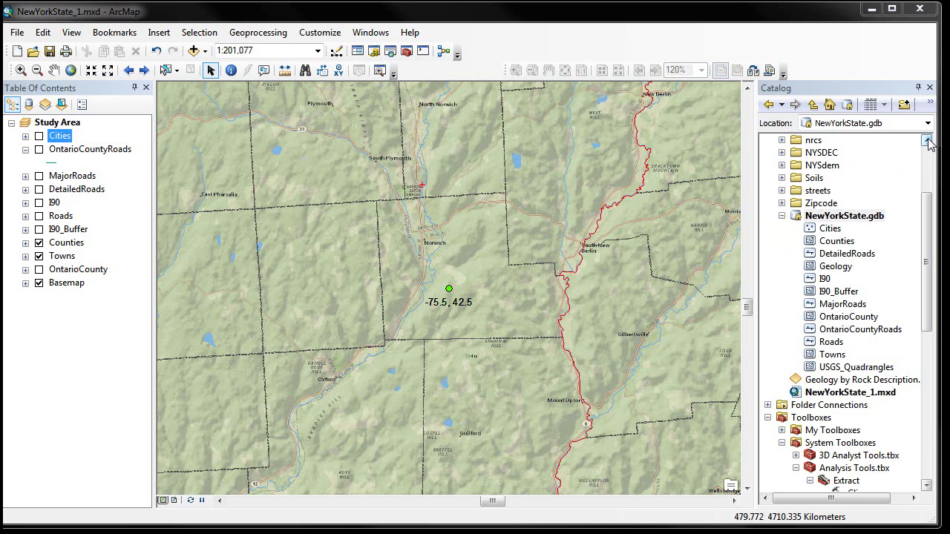
left_click_drag(930, 143, 930, 143)
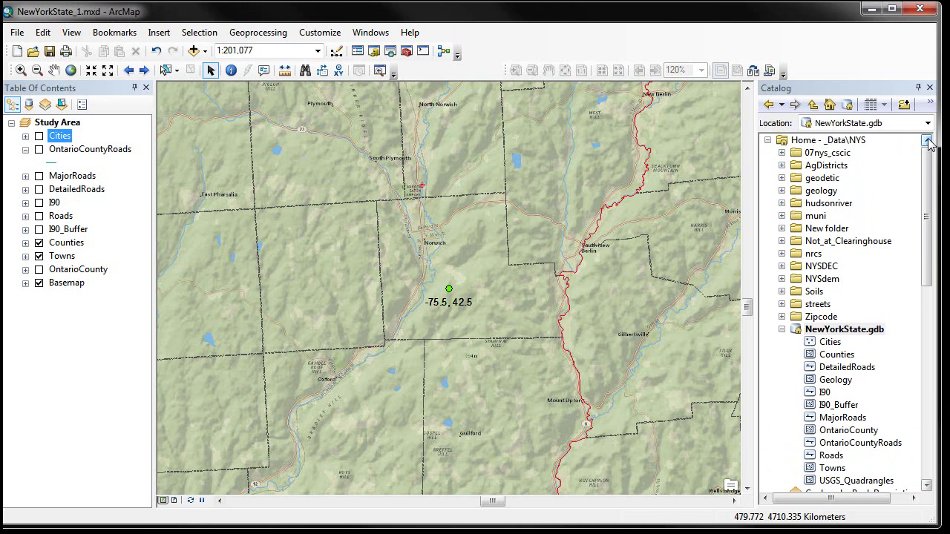
right_click(844, 142)
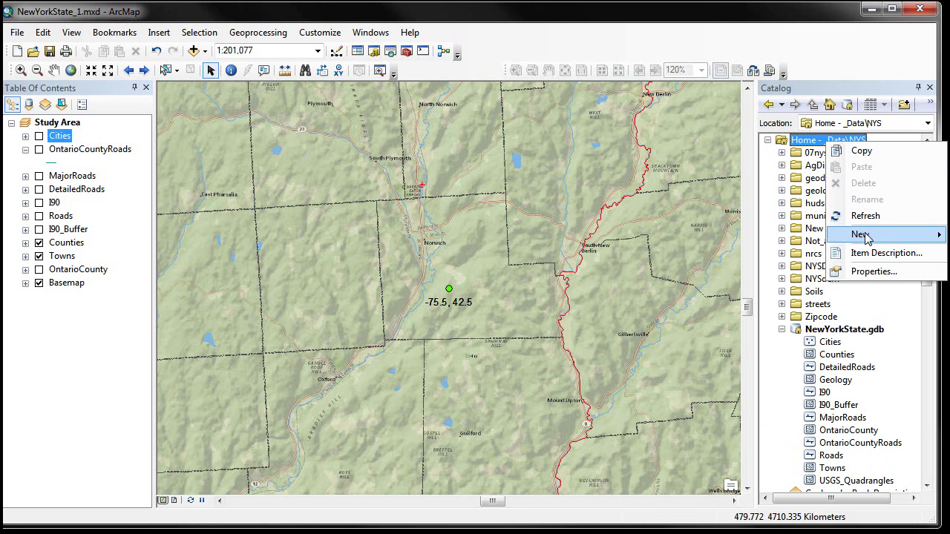
Create a new file geodatabase in the NYS folder and name it Results.gdb.
mouse_move(865, 236)
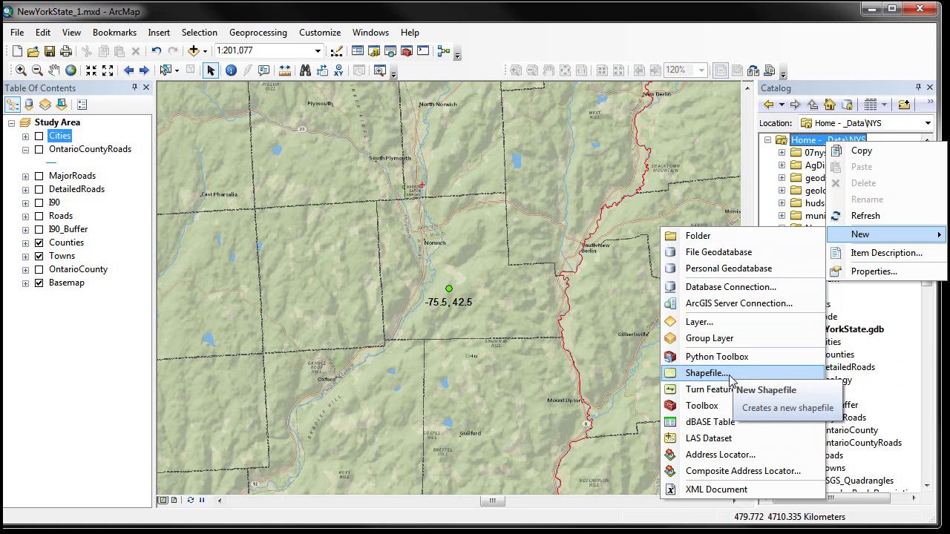
left_click(718, 252)
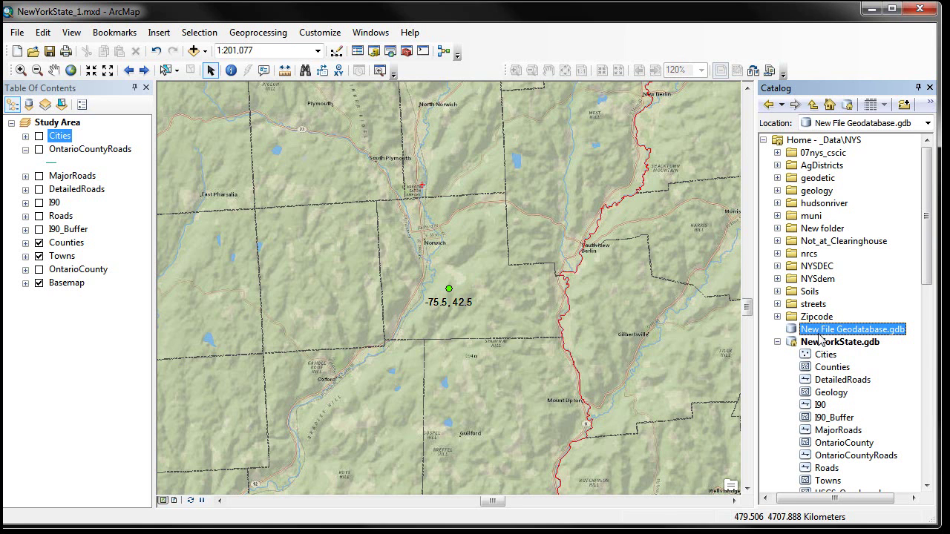
left_click(819, 334)
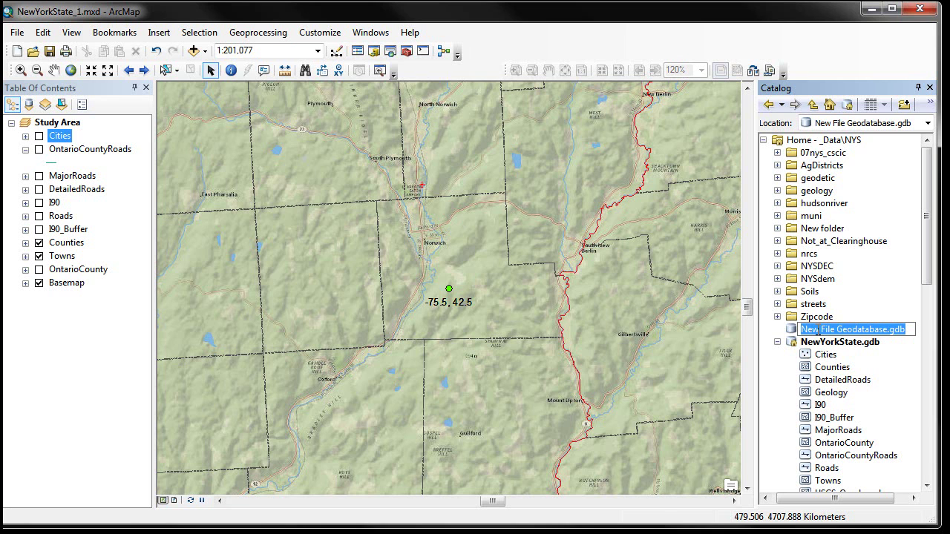
type("Results")
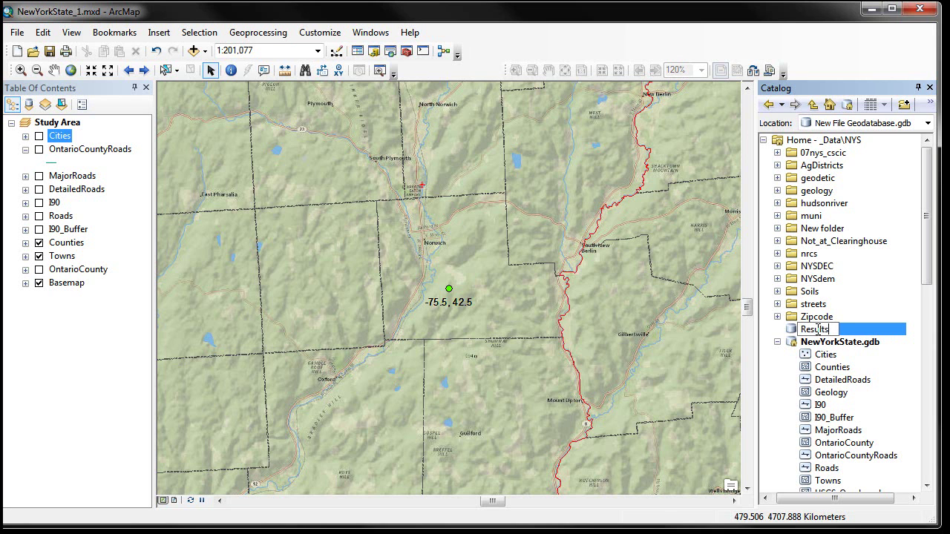
key("Return")
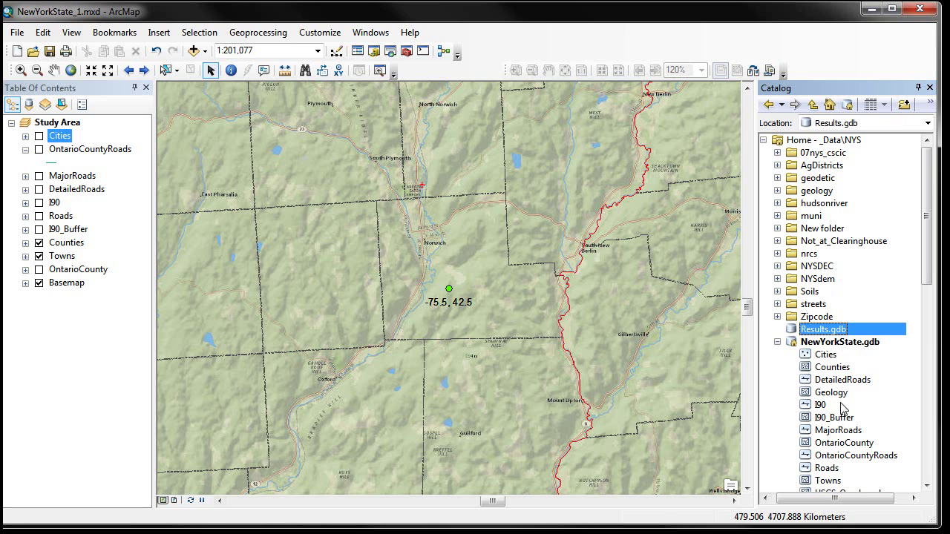
left_click(927, 486)
Copy OntarioCounty from NewYorkState.gdb and paste it into Results.gdb.
left_click(928, 487)
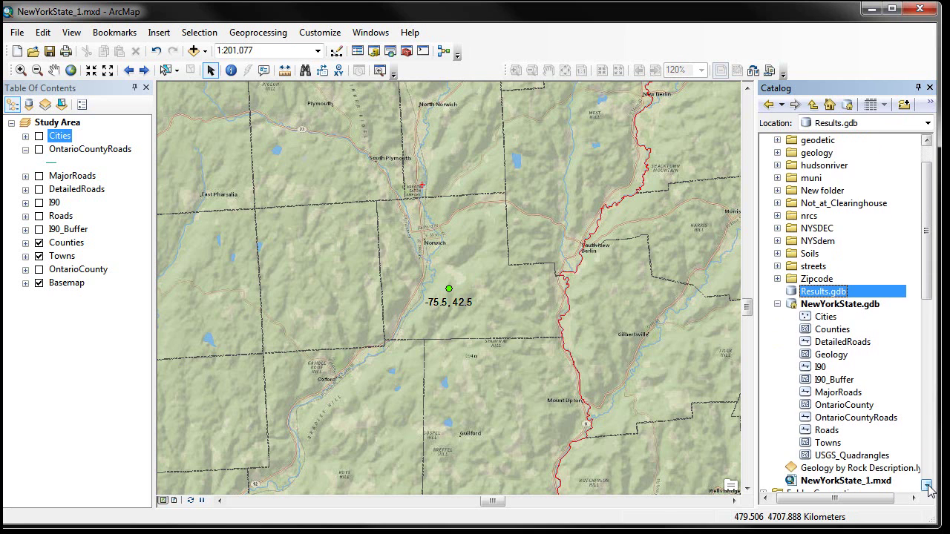
left_click(837, 411)
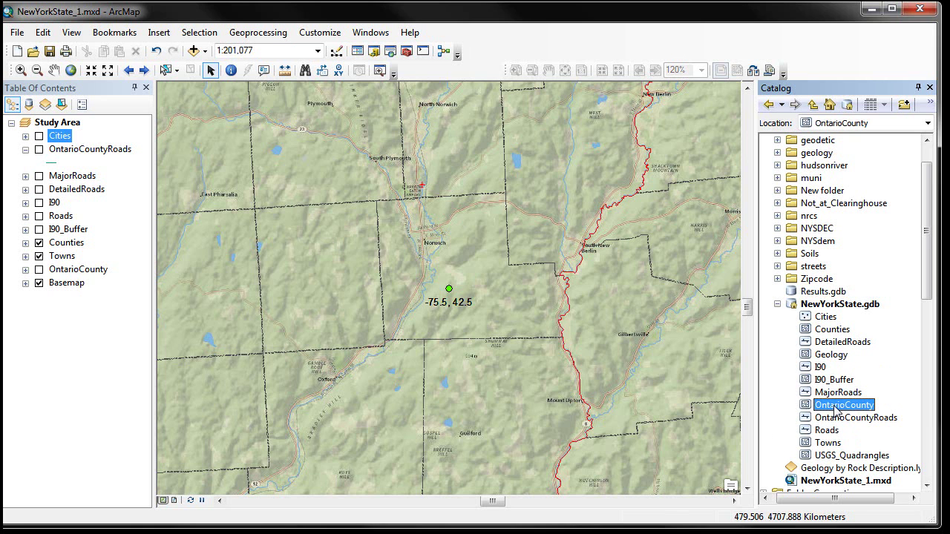
right_click(837, 410)
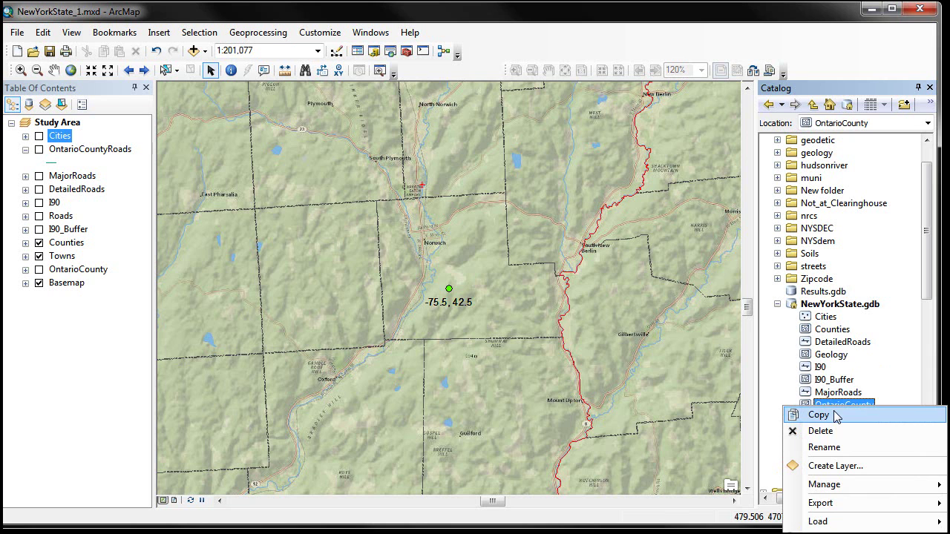
left_click(837, 416)
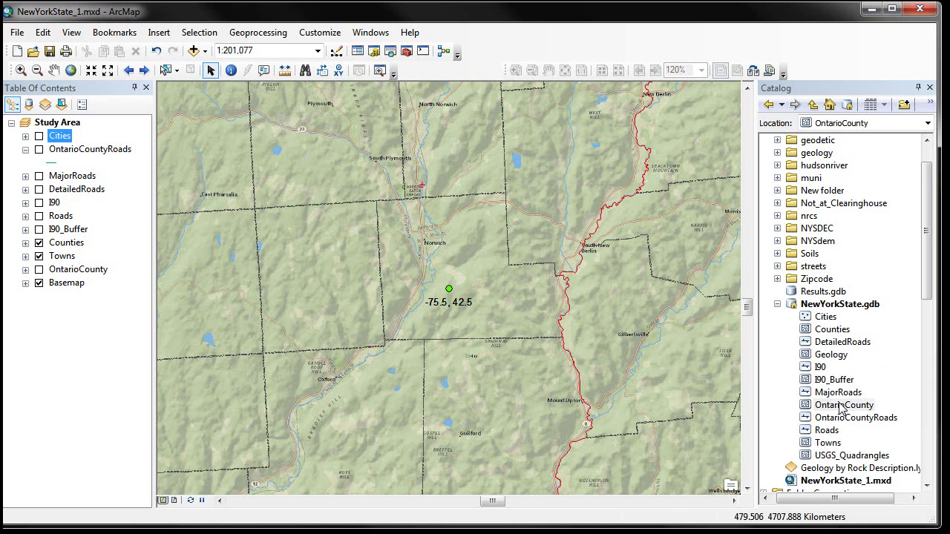
right_click(820, 294)
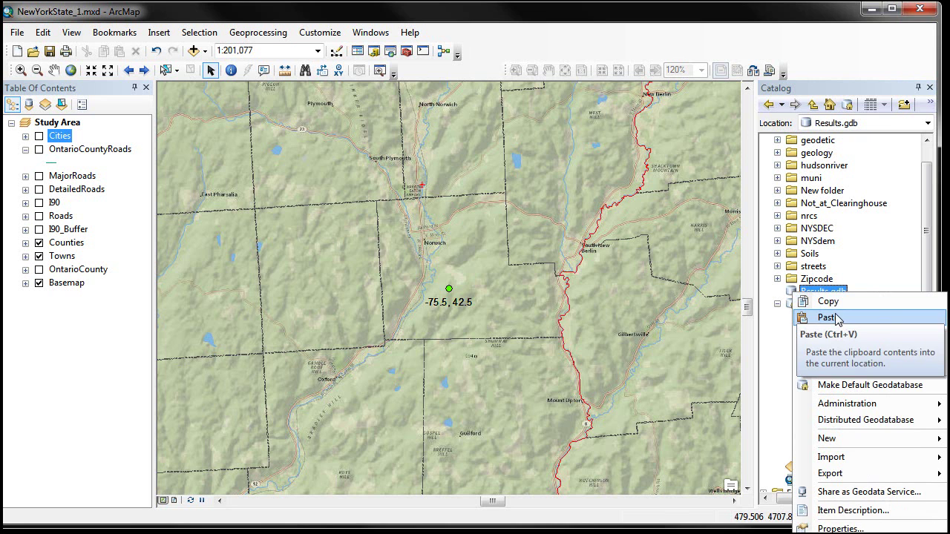
left_click(837, 317)
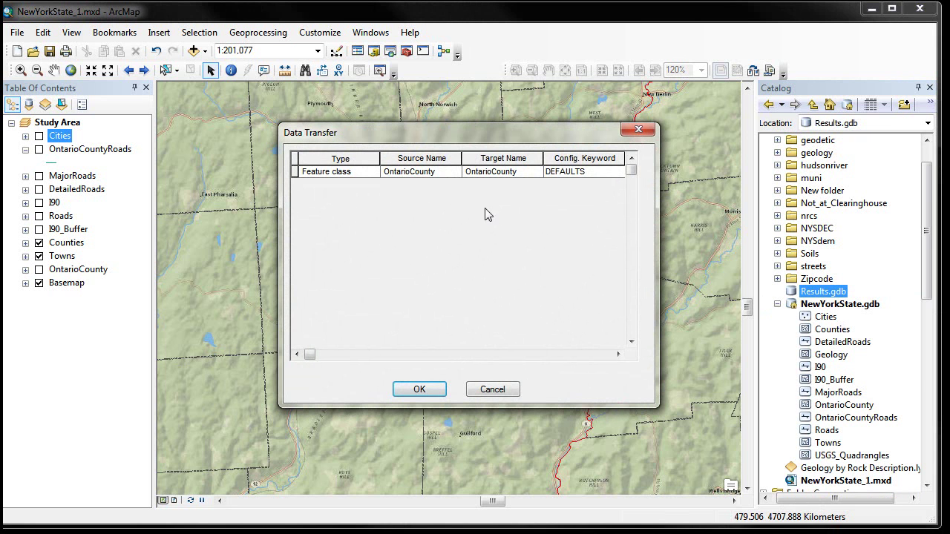
left_click(430, 393)
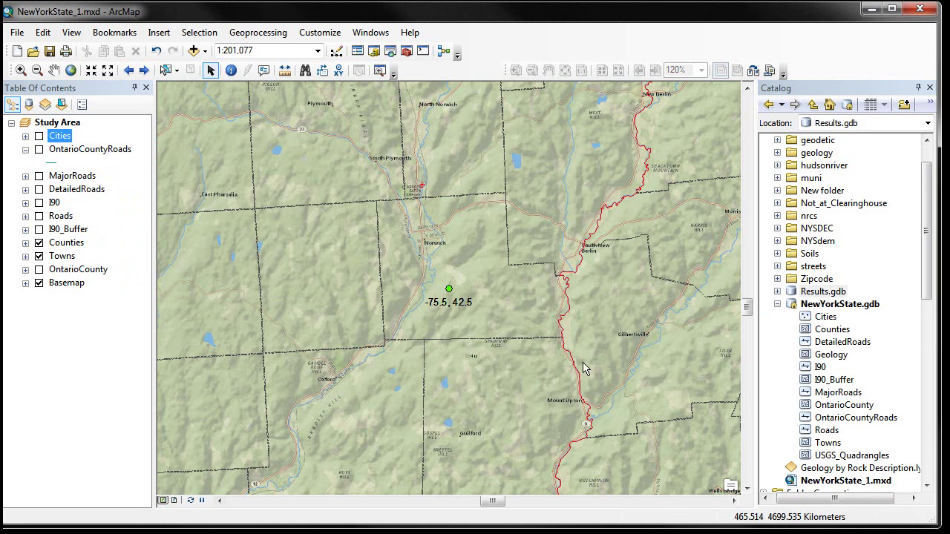
left_click(777, 292)
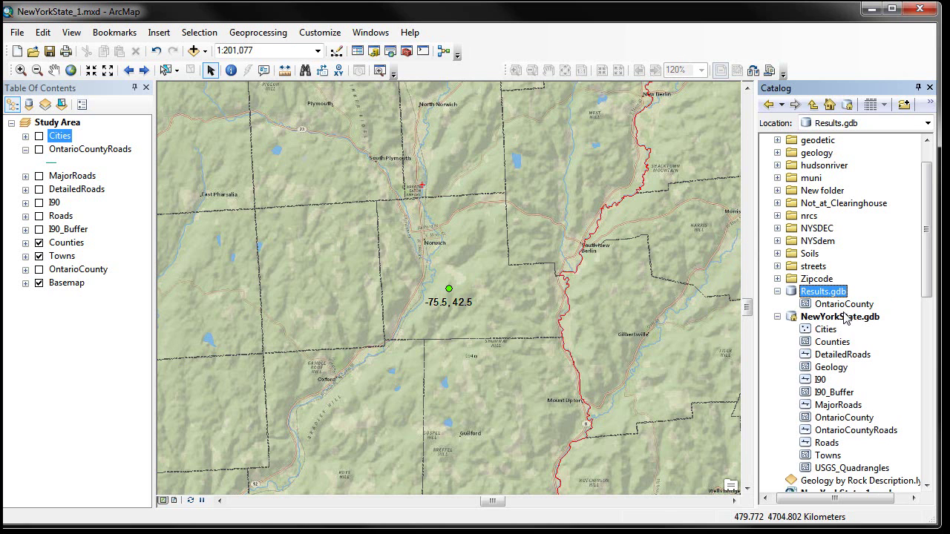
right_click(804, 296)
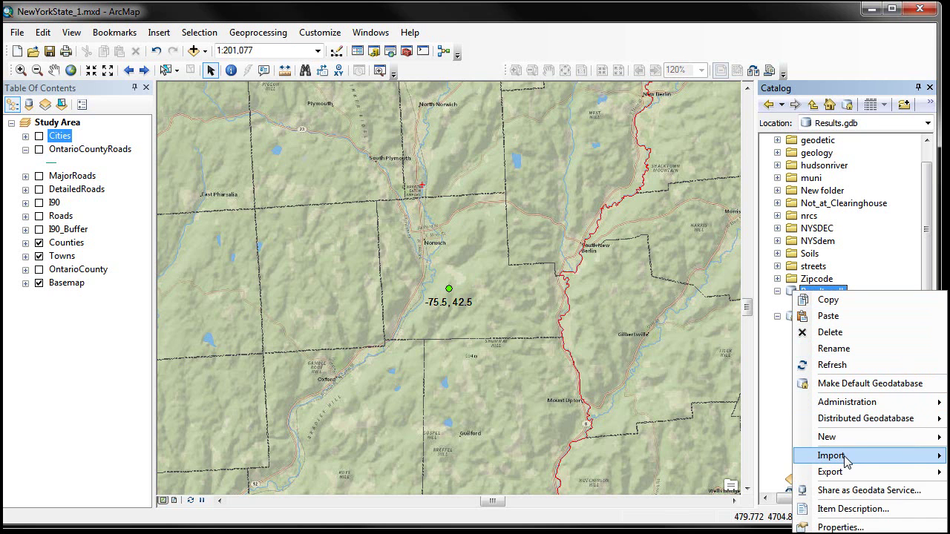
Open Import > Feature Class (single) on Results.gdb.
mouse_move(844, 456)
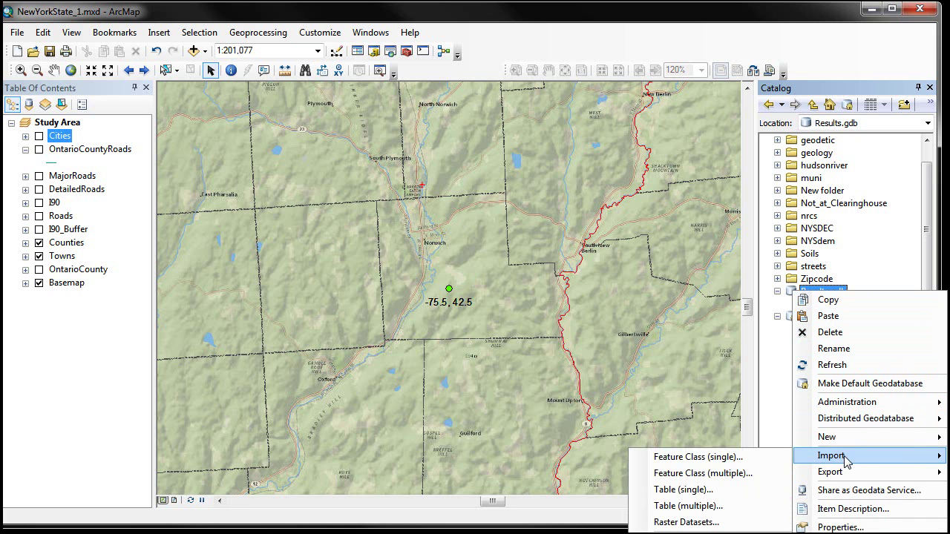
left_click(747, 458)
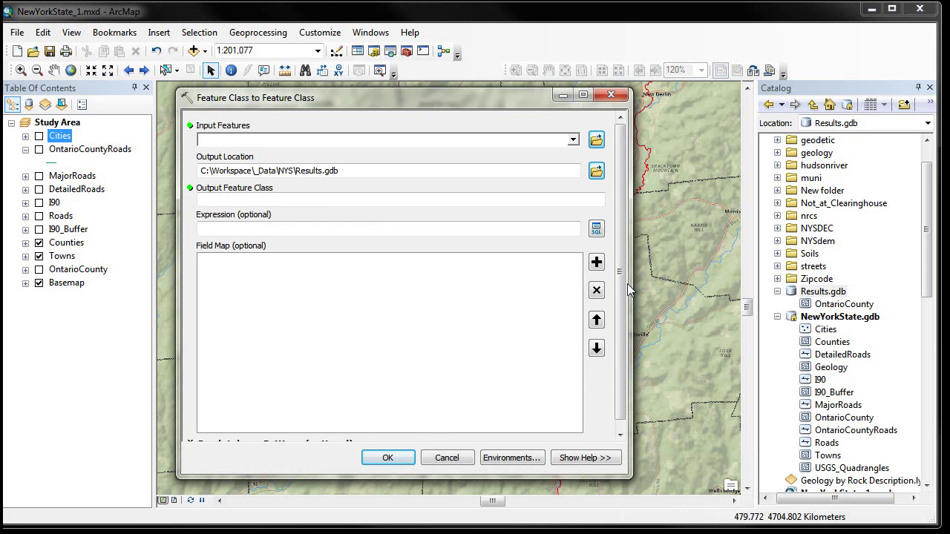
Set the import's input features to geology\36ges.shp.
left_click(597, 141)
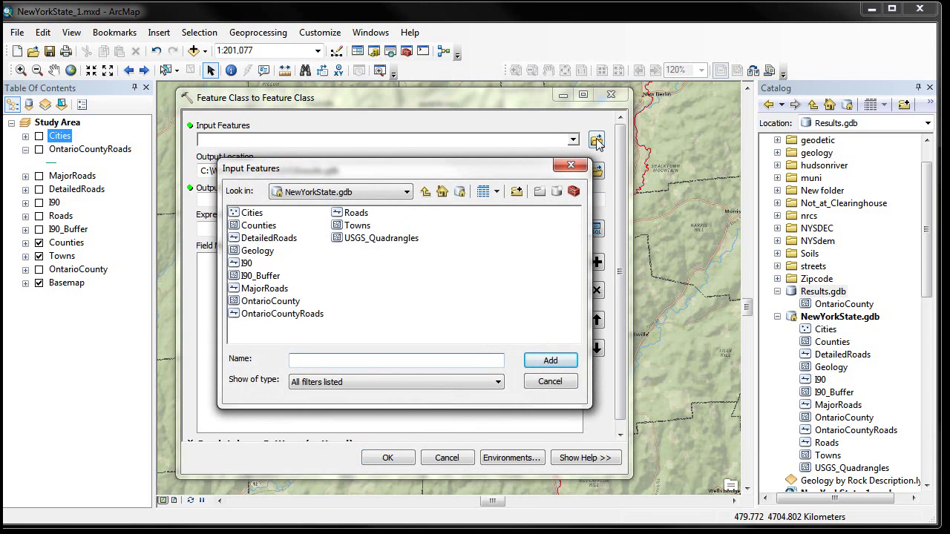
left_click(425, 192)
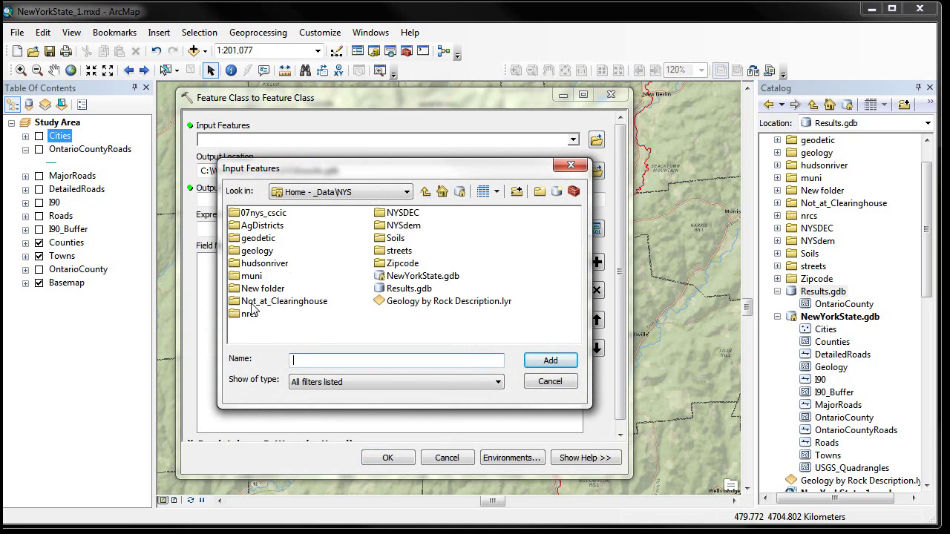
double_click(257, 251)
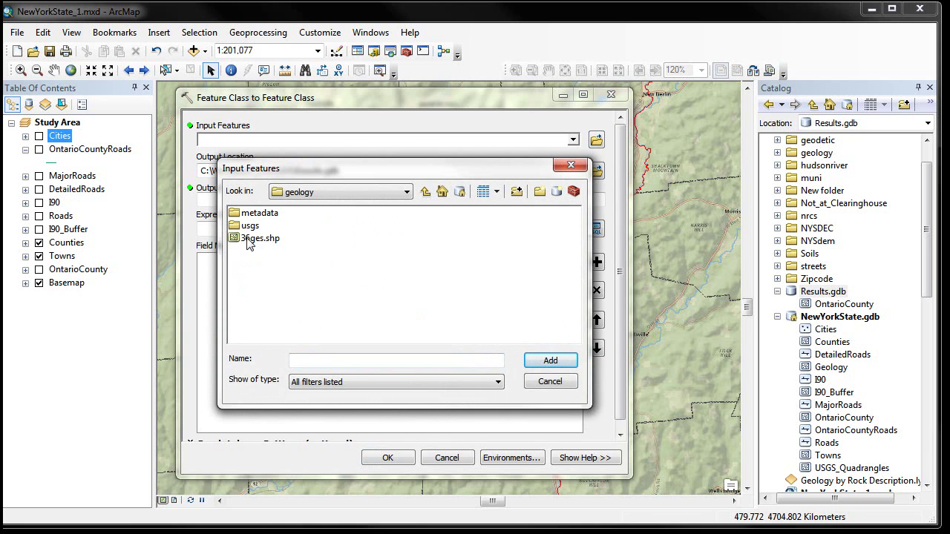
left_click(255, 240)
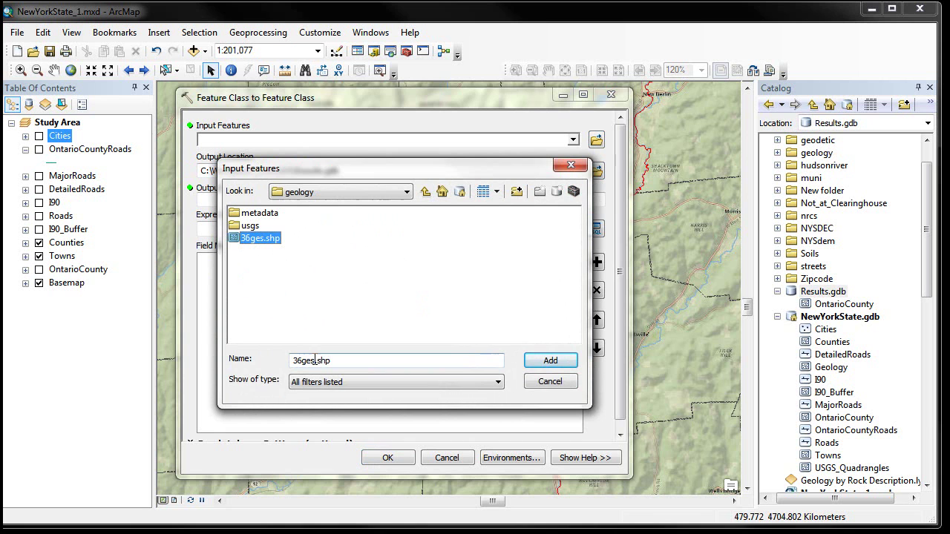
left_click(548, 360)
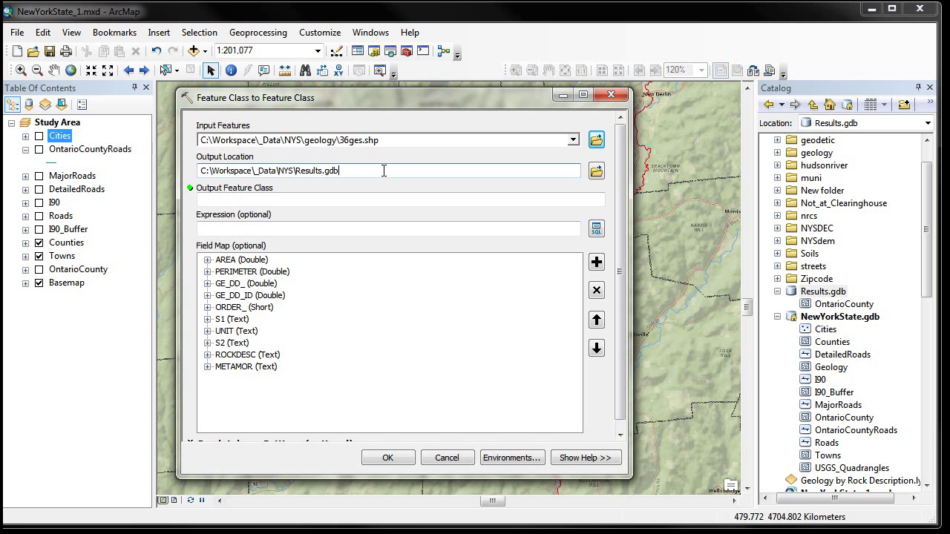
Name the output feature class Geology, drop the GE_DD_ID field, and run the import.
left_click(304, 199)
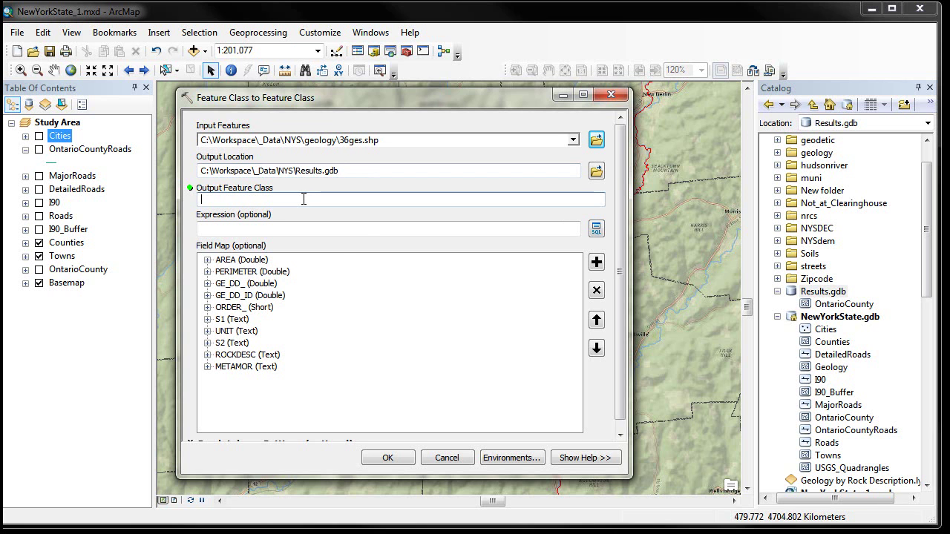
type("Gel")
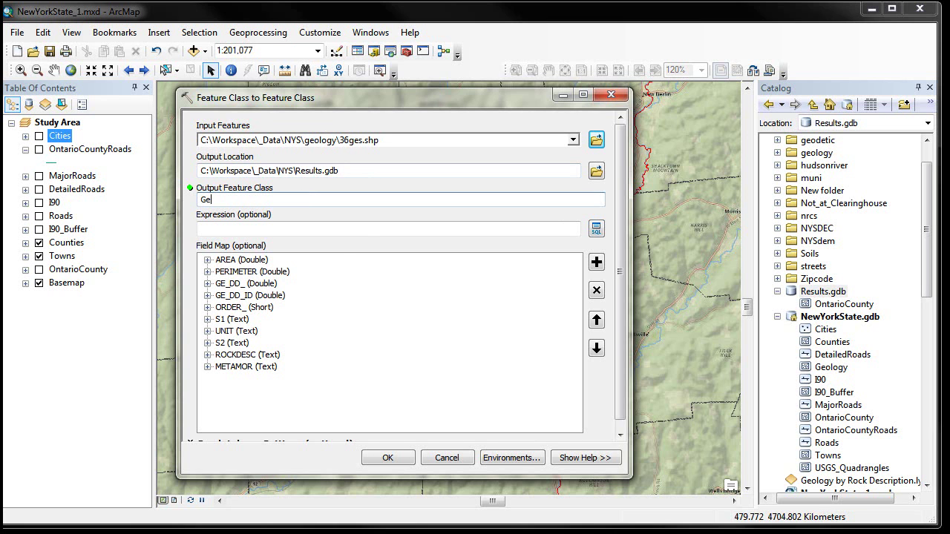
type("ology")
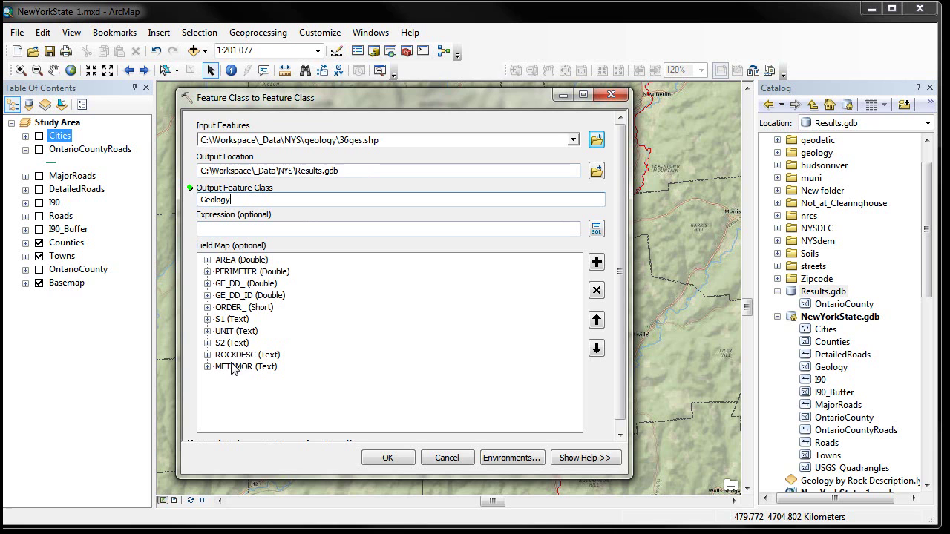
left_click(245, 296)
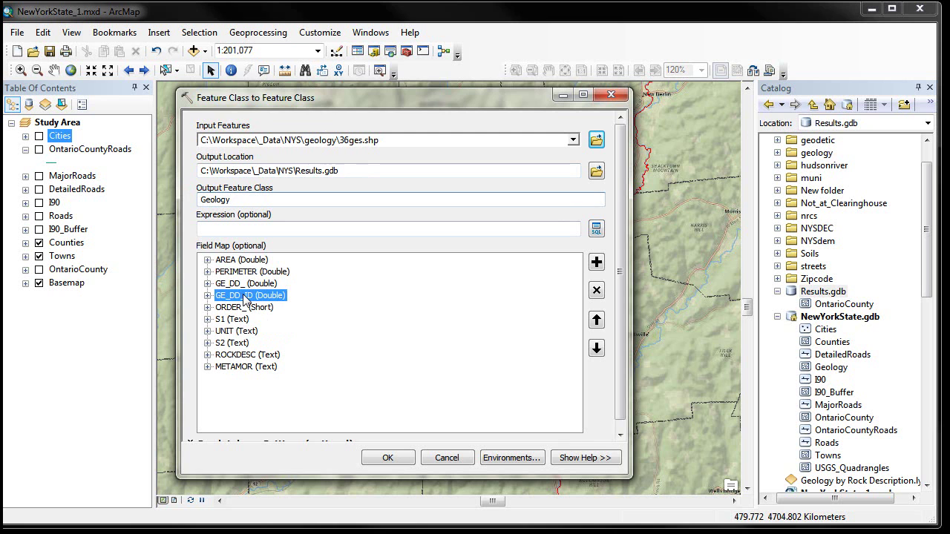
left_click(597, 291)
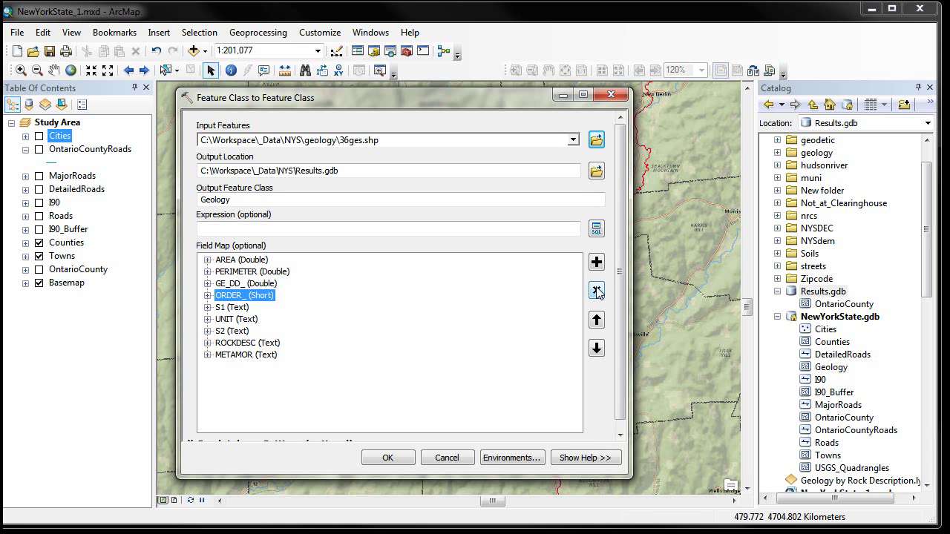
left_click(450, 307)
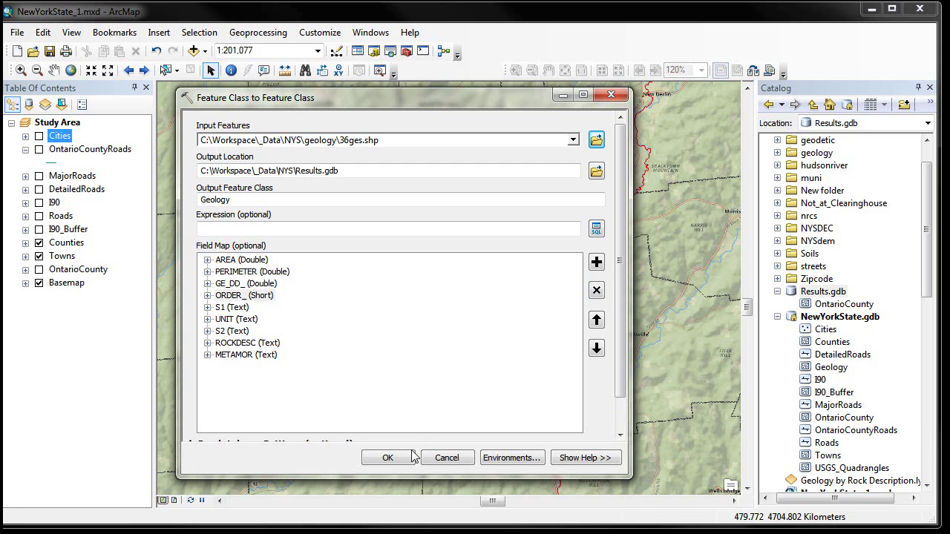
left_click(388, 458)
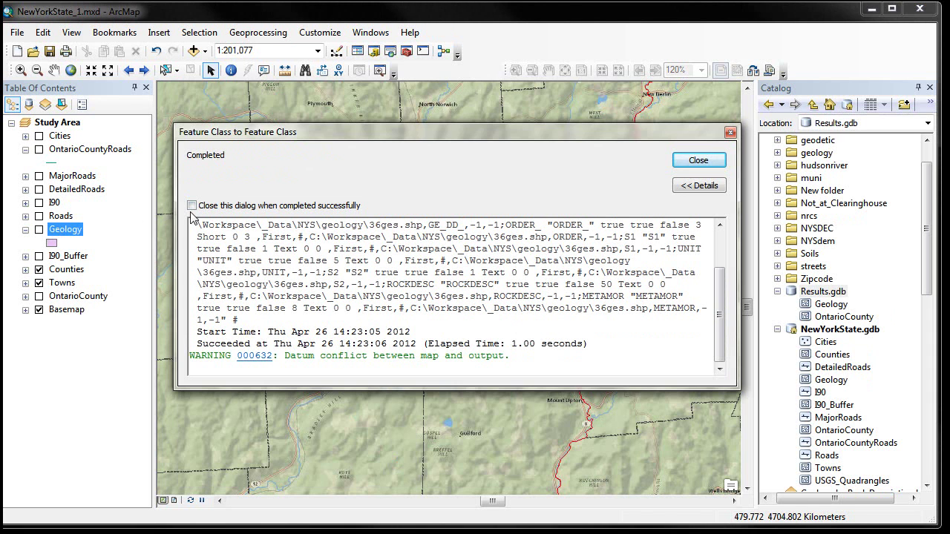
Close the completed Feature Class to Feature Class report.
left_click(696, 160)
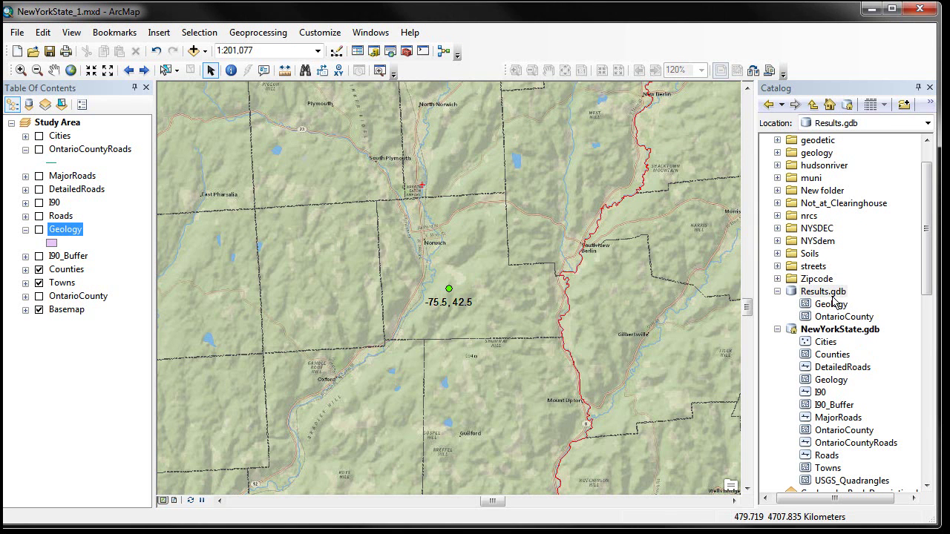
Remove the Geology layer from the map, then begin exporting Geology from Results.gdb.
right_click(57, 238)
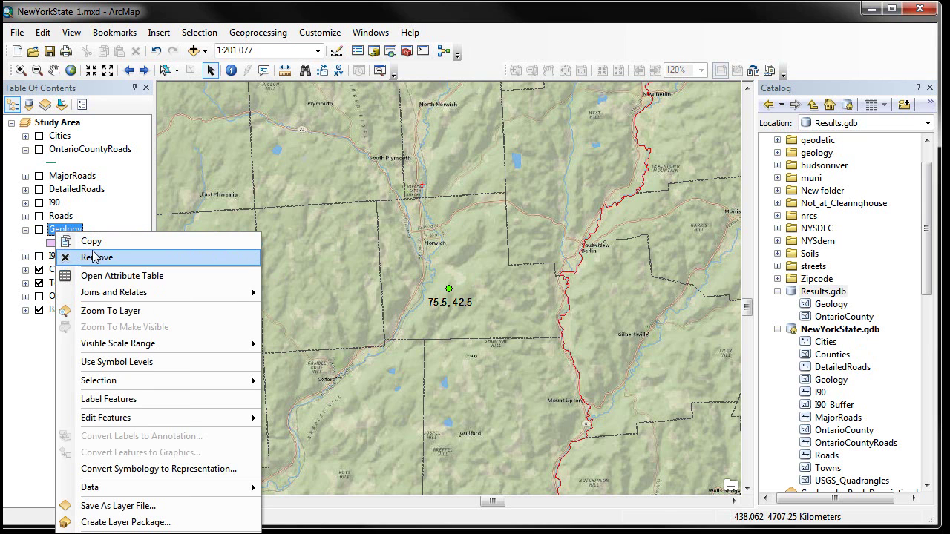
left_click(94, 258)
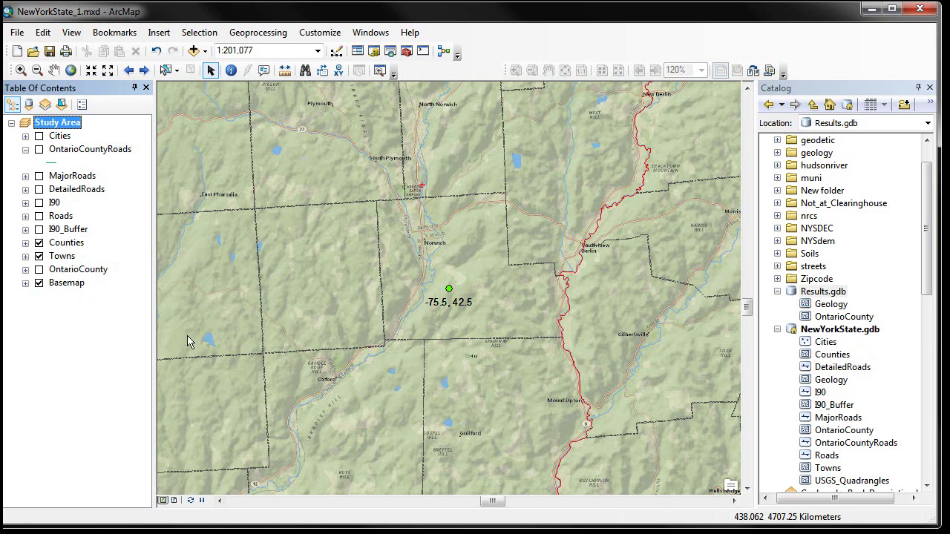
right_click(831, 304)
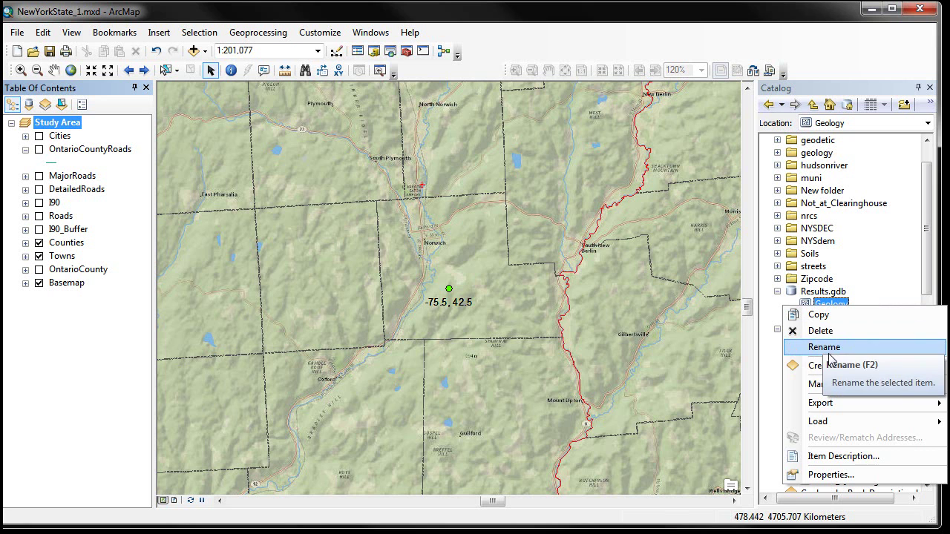
mouse_move(828, 407)
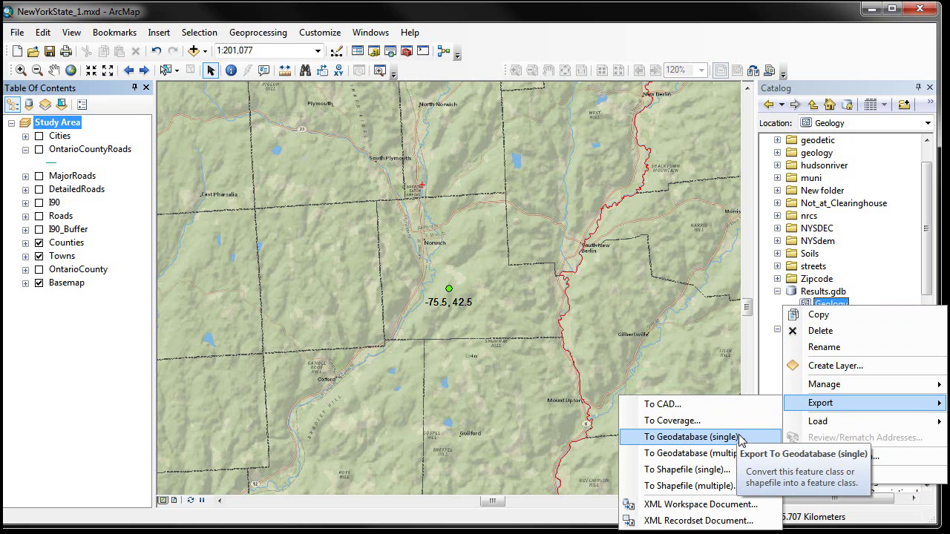
left_click(712, 470)
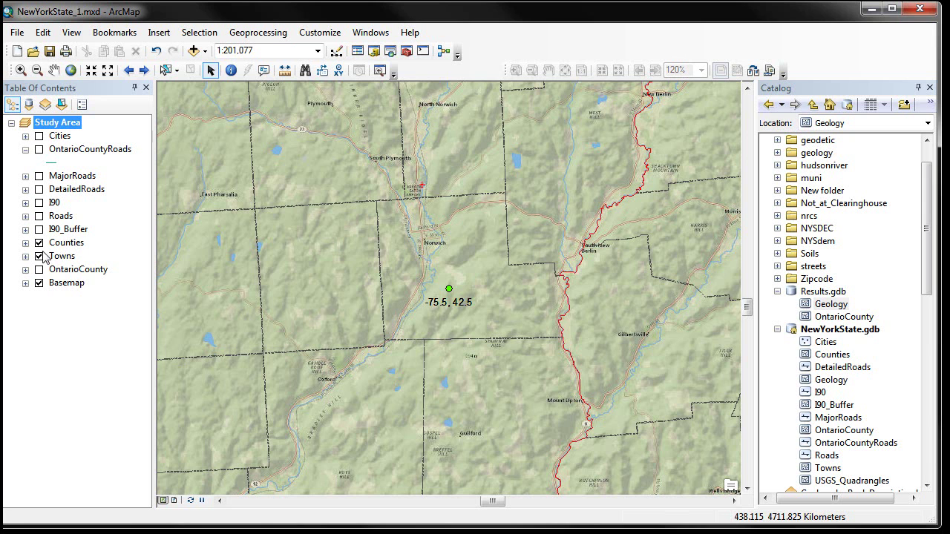
left_click(39, 203)
Turn on the I90 layer and open its 167-record attribute table, moving the window higher.
left_click(25, 203)
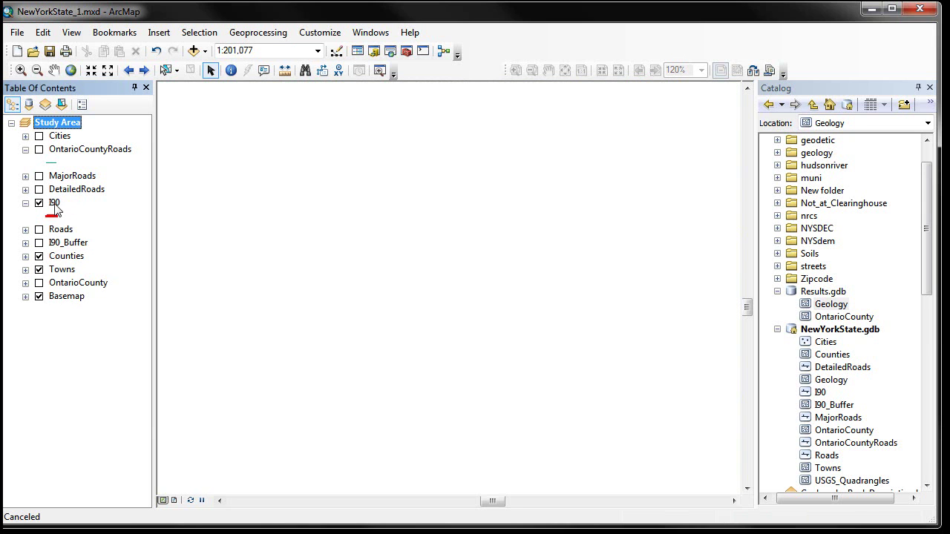
right_click(64, 204)
left_click(82, 245)
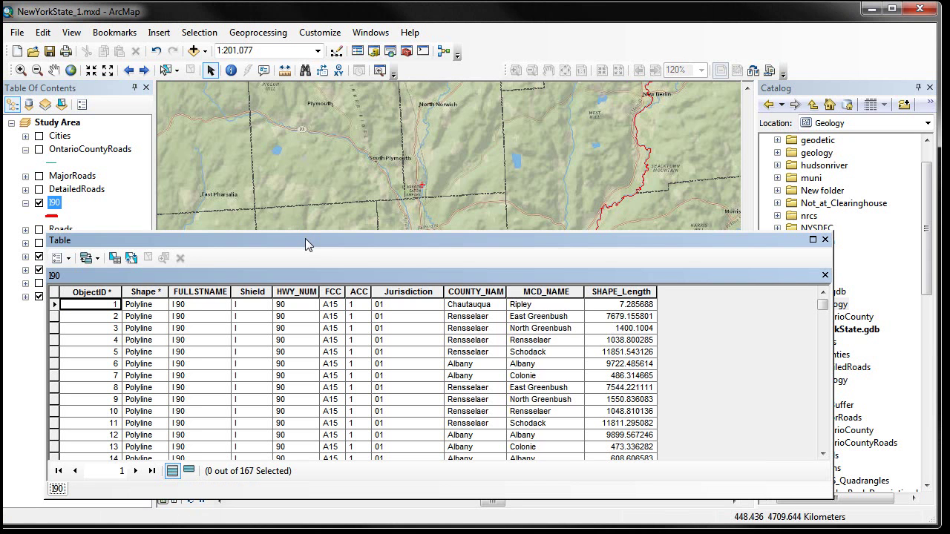
left_click_drag(305, 238, 308, 218)
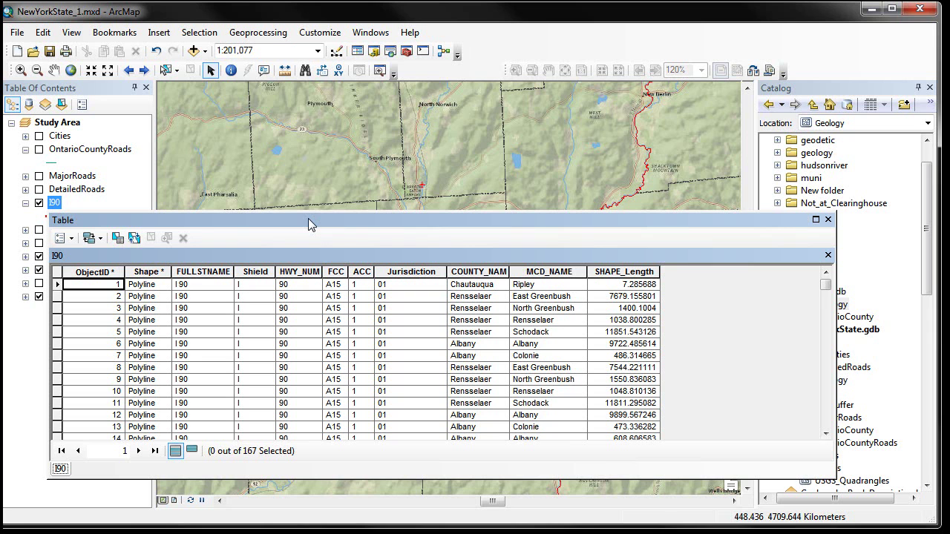
left_click_drag(309, 221, 310, 217)
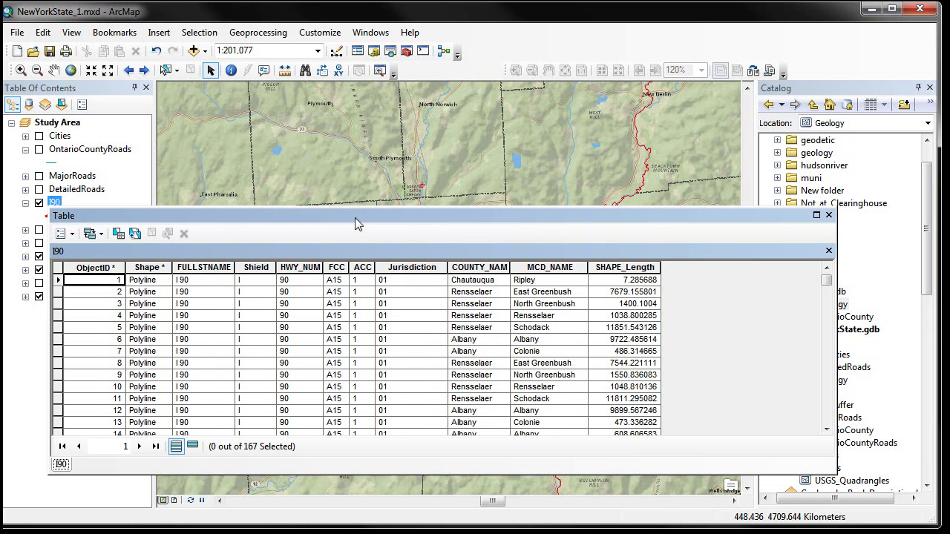
left_click_drag(354, 218, 369, 124)
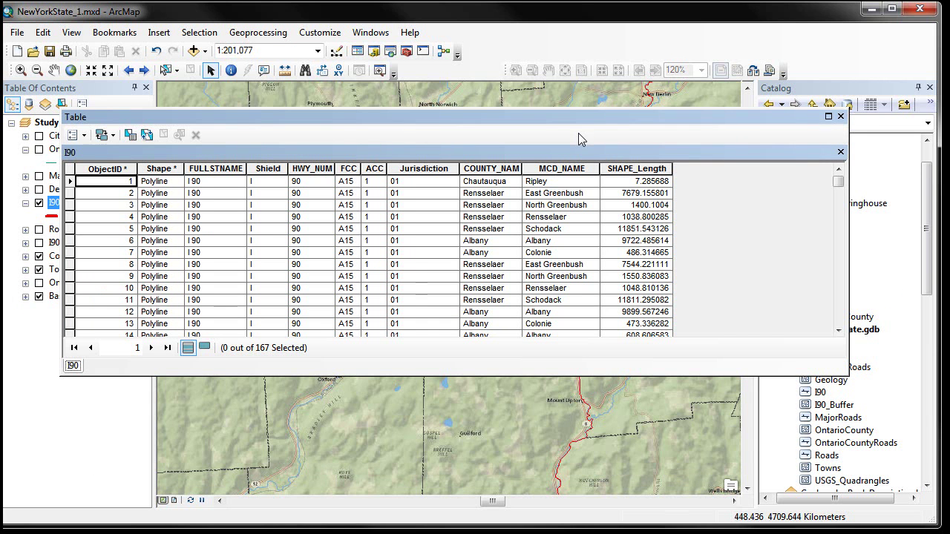
Start exporting the I90 attribute table with the output type set to Text File.
left_click(84, 137)
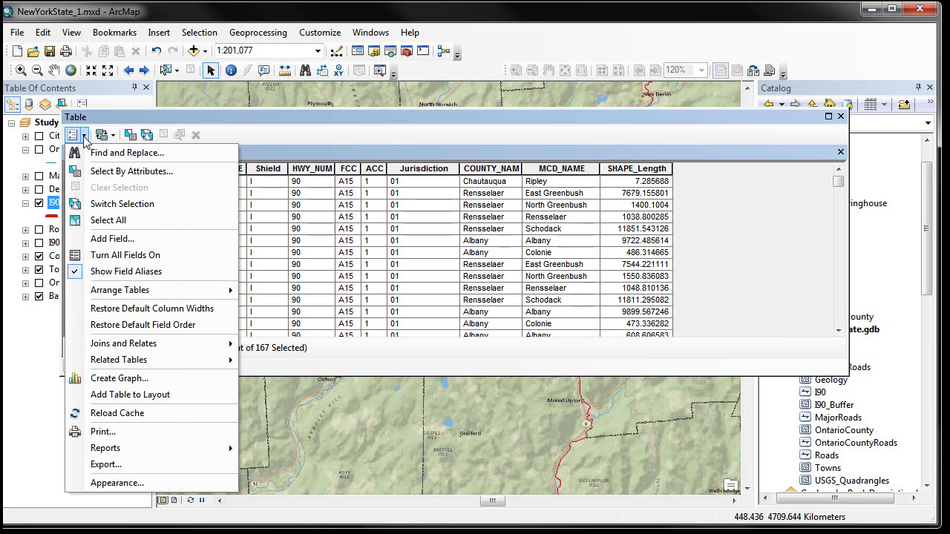
left_click(131, 466)
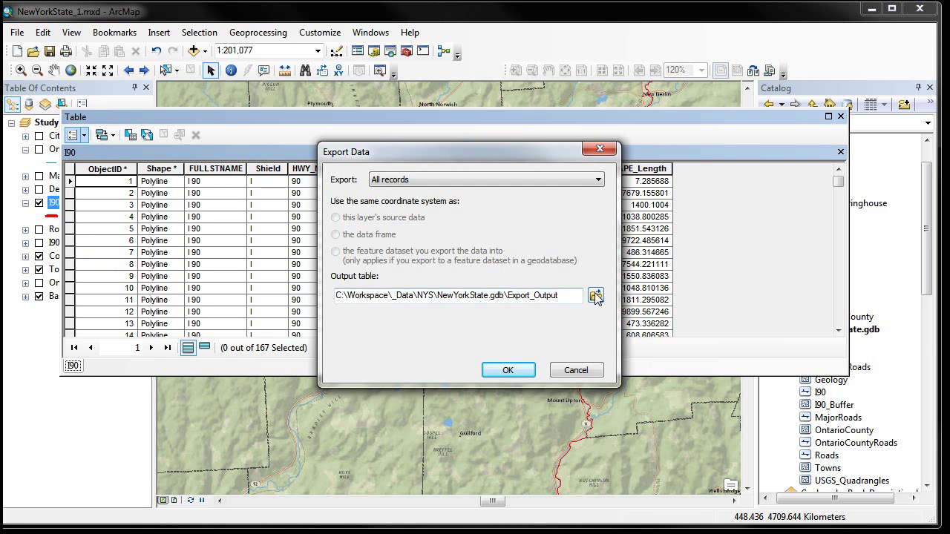
left_click(596, 295)
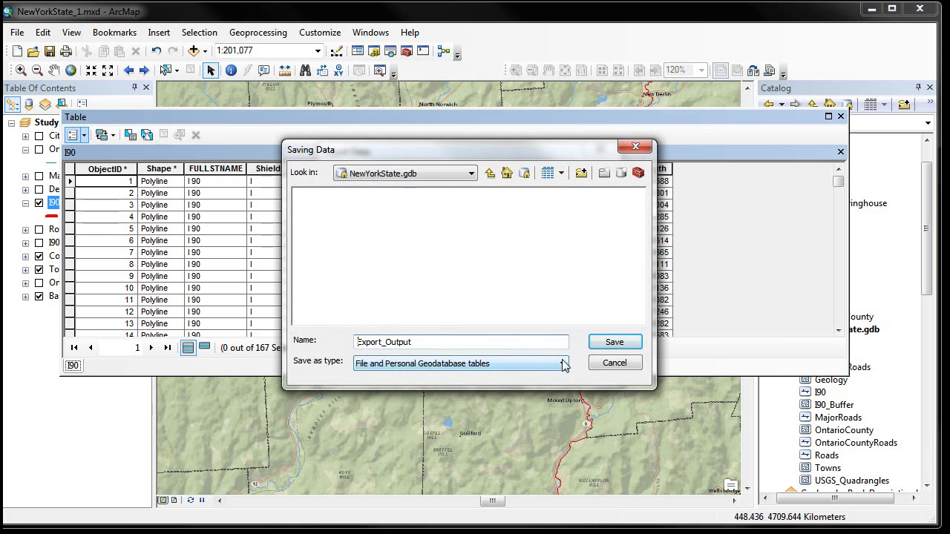
left_click(565, 364)
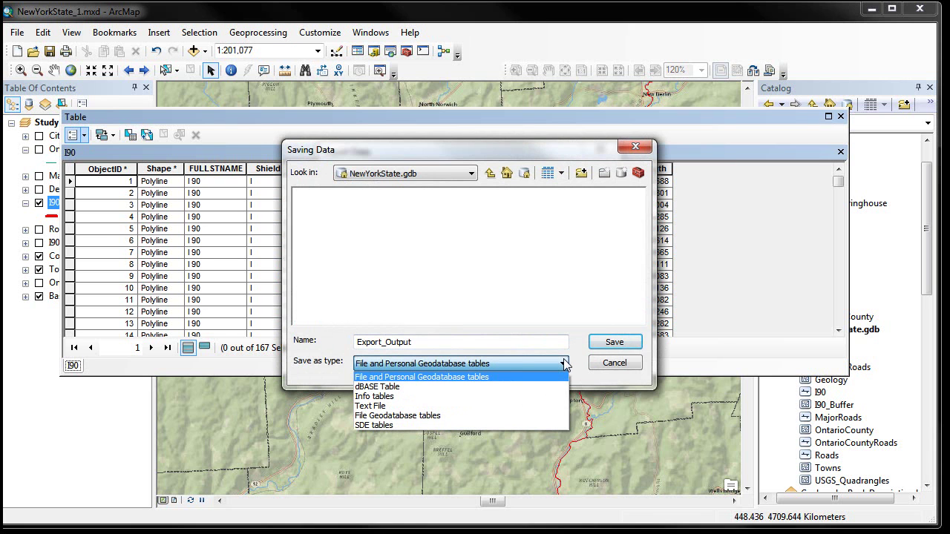
left_click(475, 378)
left_click(396, 406)
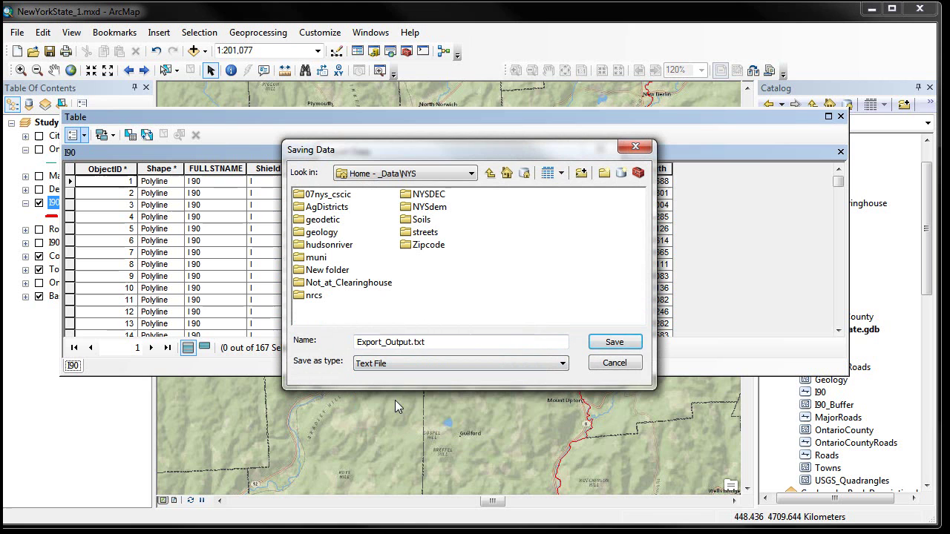
Name the output table 'I_90 mcd list' in the NYS data folder and save it.
double_click(419, 342)
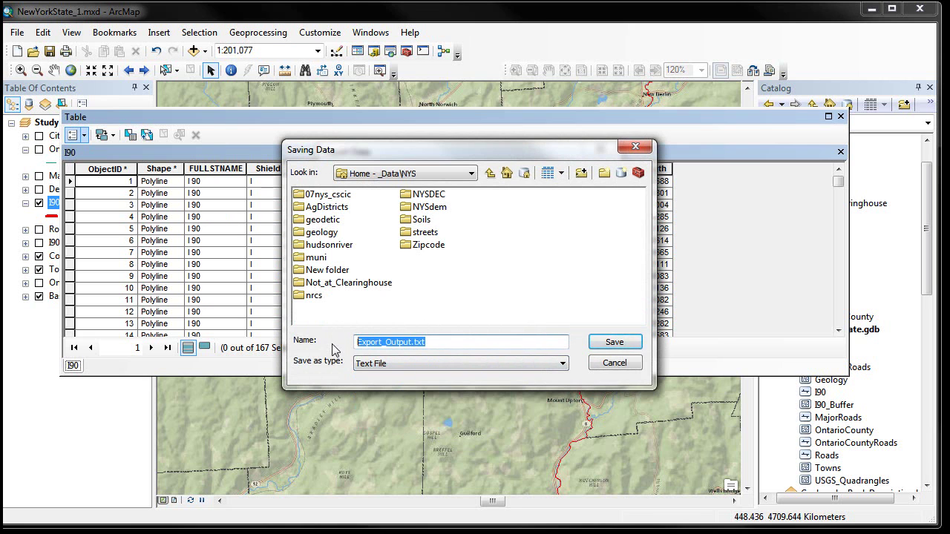
type("I")
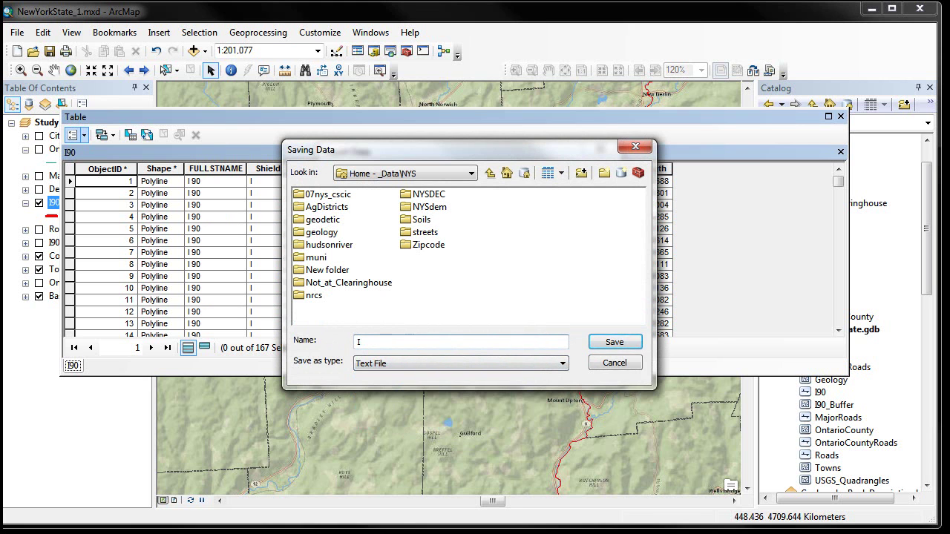
type("_90")
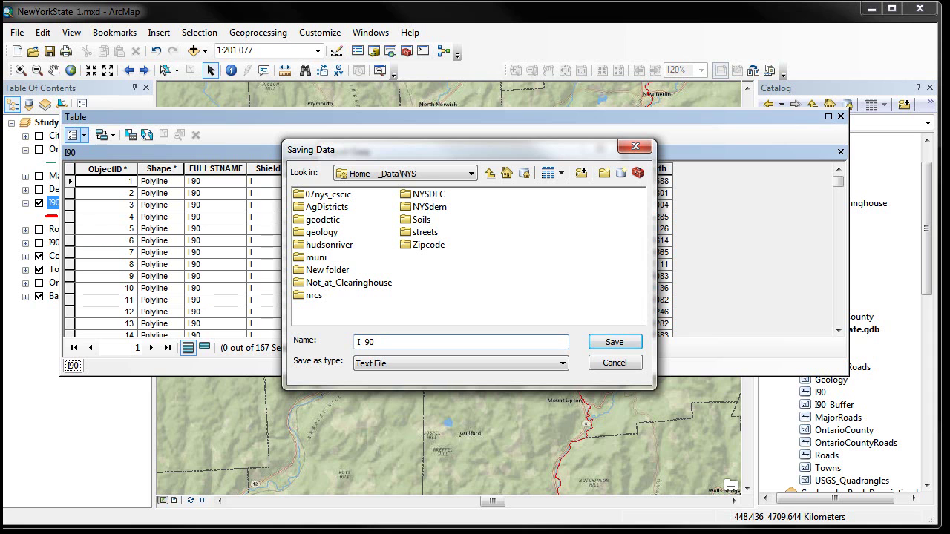
type(" mc")
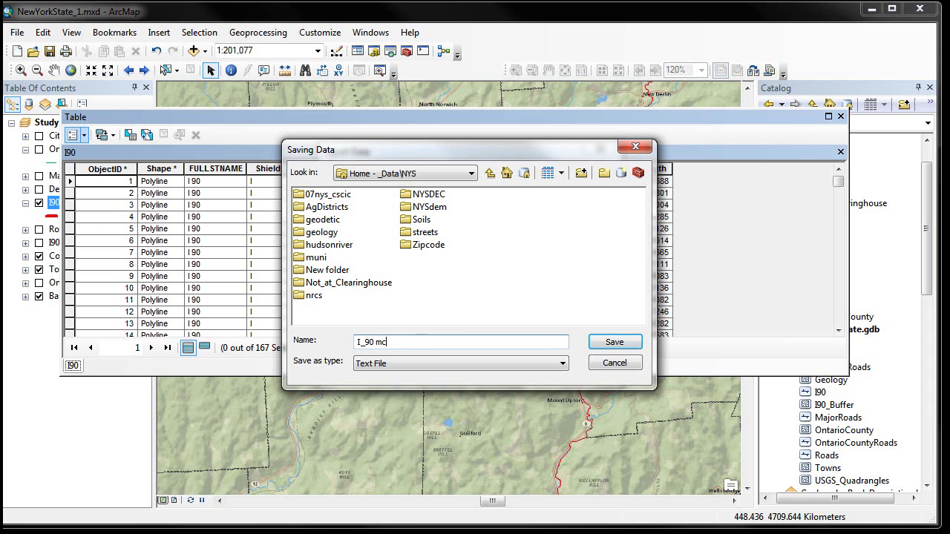
type("d list")
left_click(614, 343)
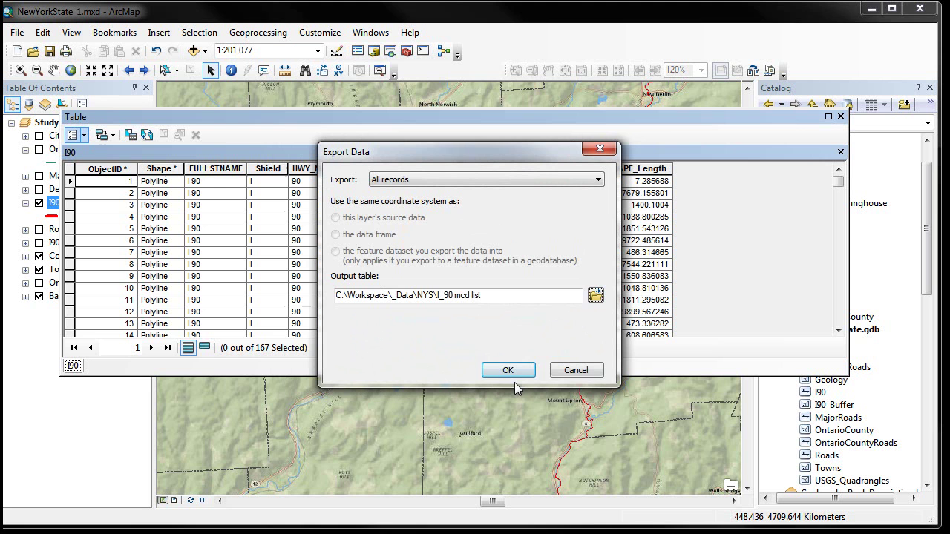
left_click(490, 301)
Run the export of all I90 records, add the new table to the map, and close the I90 table.
left_click(506, 369)
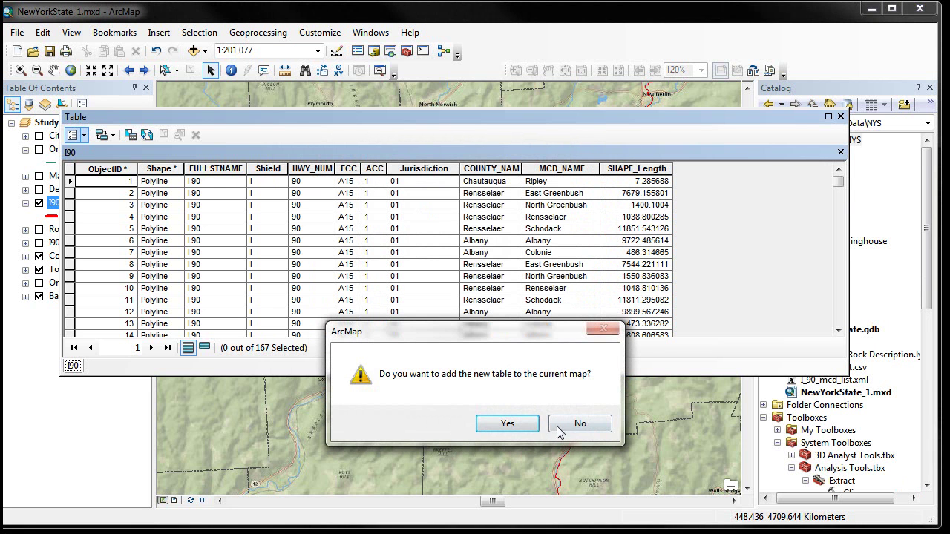
left_click(517, 423)
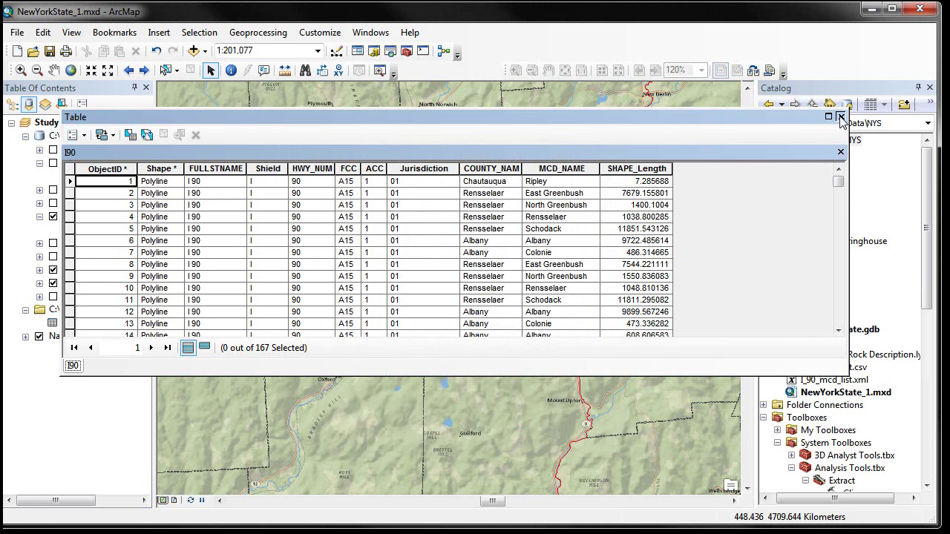
left_click(841, 118)
Open I_90_mcd_list.csv from the map contents to check its 167 records, then close it.
left_click(104, 323)
right_click(104, 323)
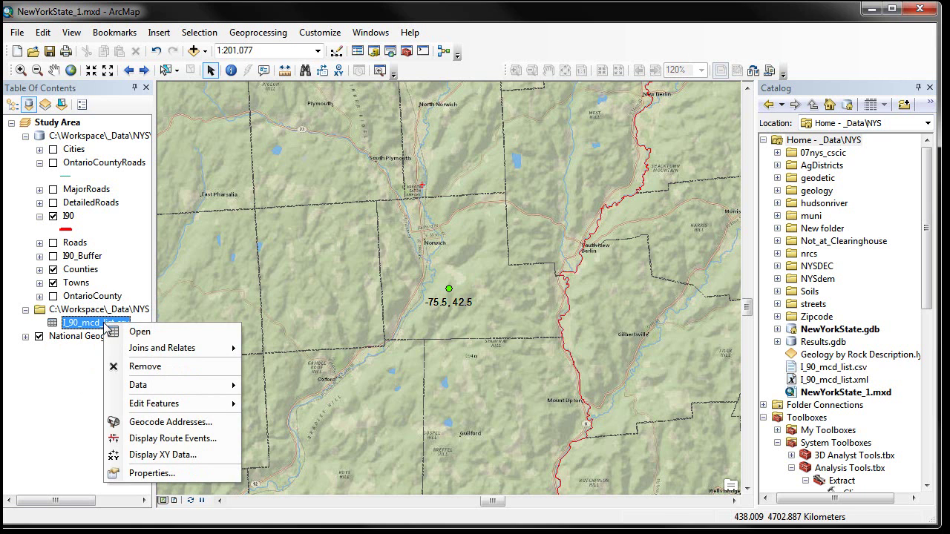
left_click(138, 332)
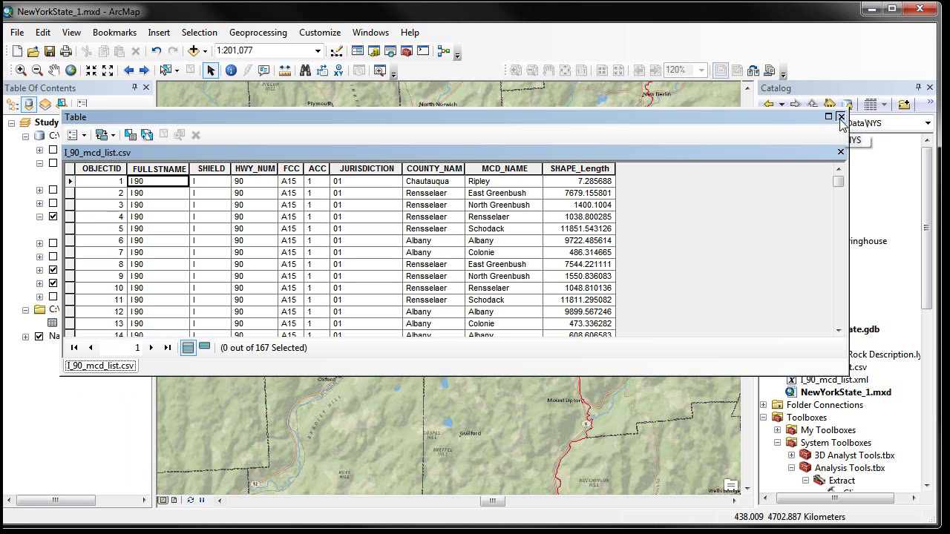
left_click(842, 118)
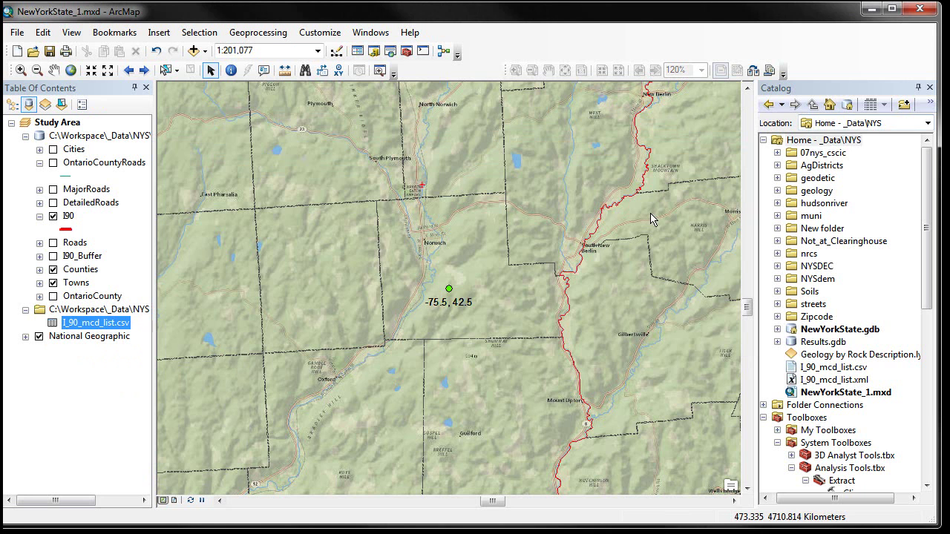